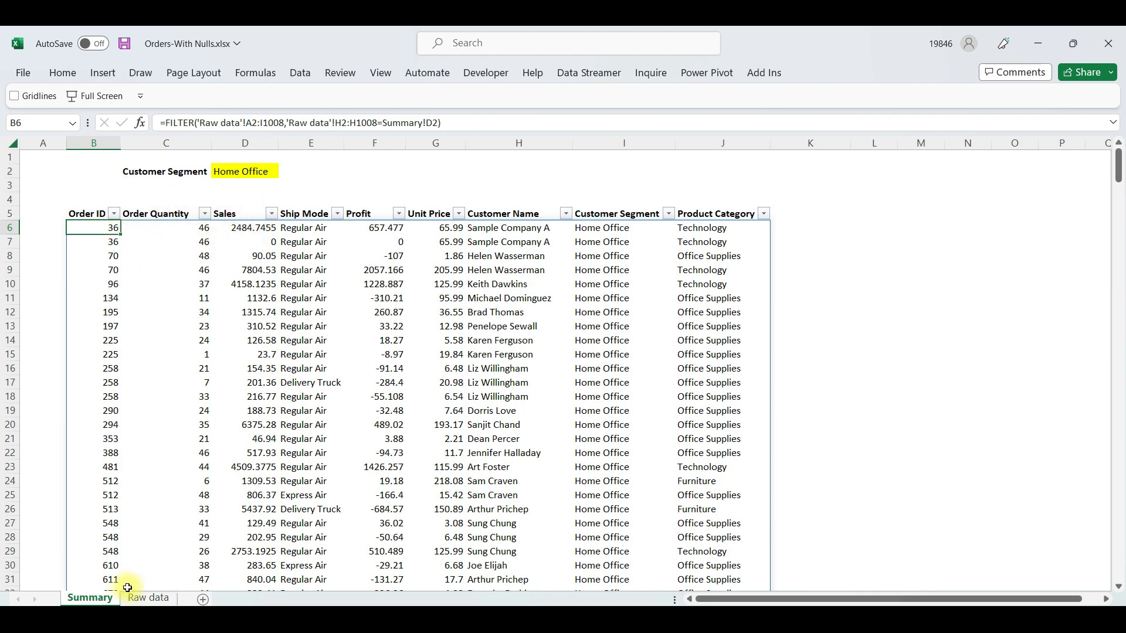
# Examine the Raw data sheet and the available options in its Customer Segment filter
pyautogui.click(154, 598)
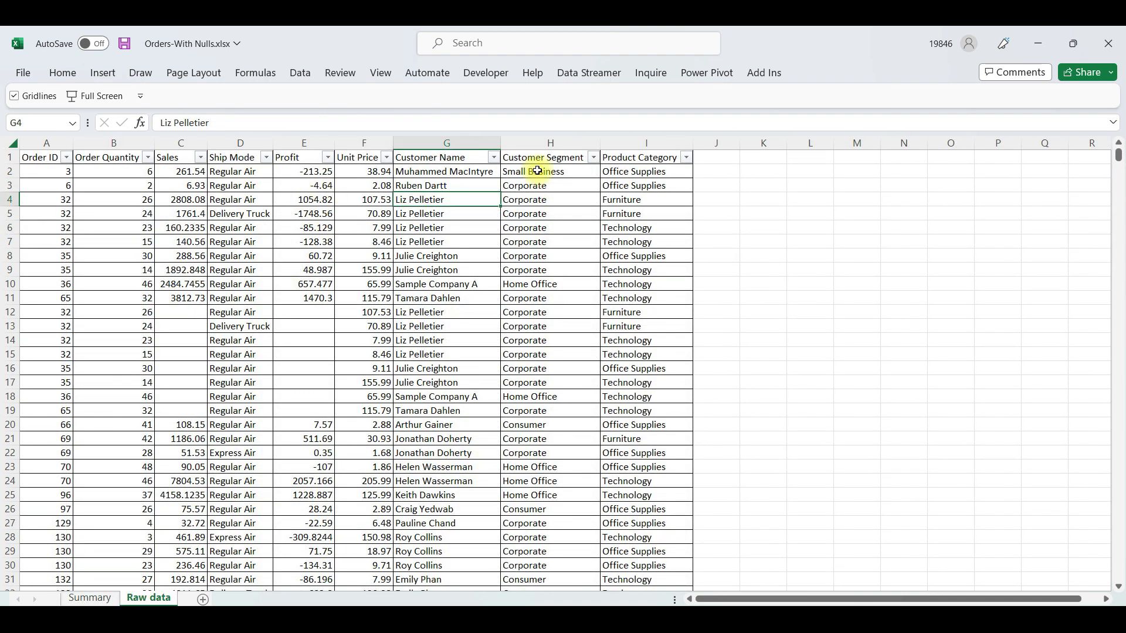
pyautogui.click(592, 165)
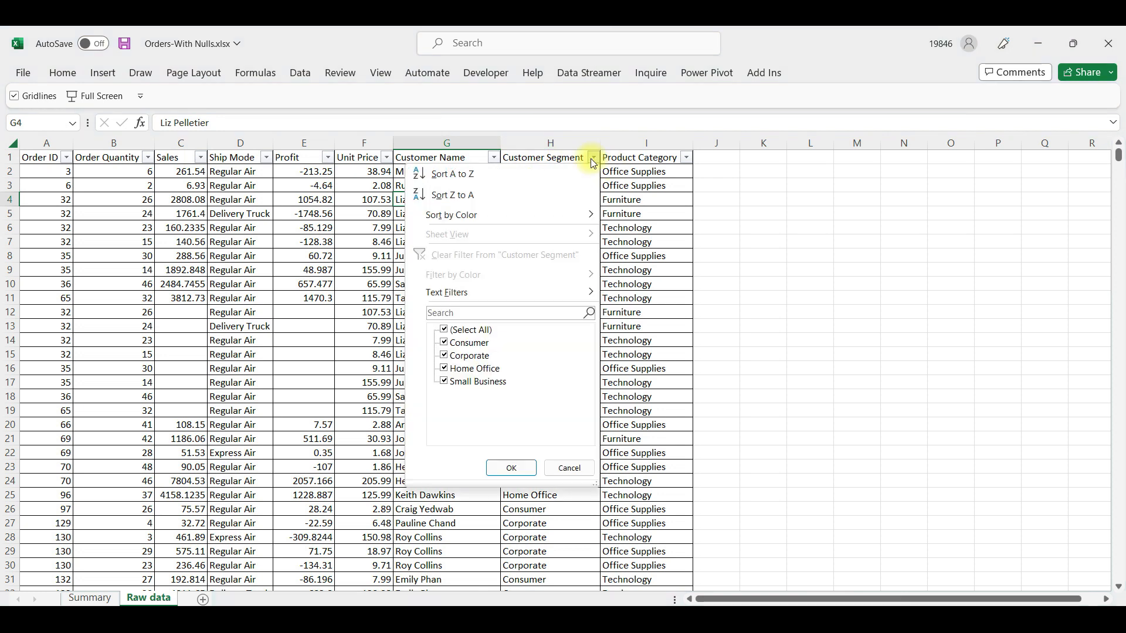
pyautogui.click(613, 209)
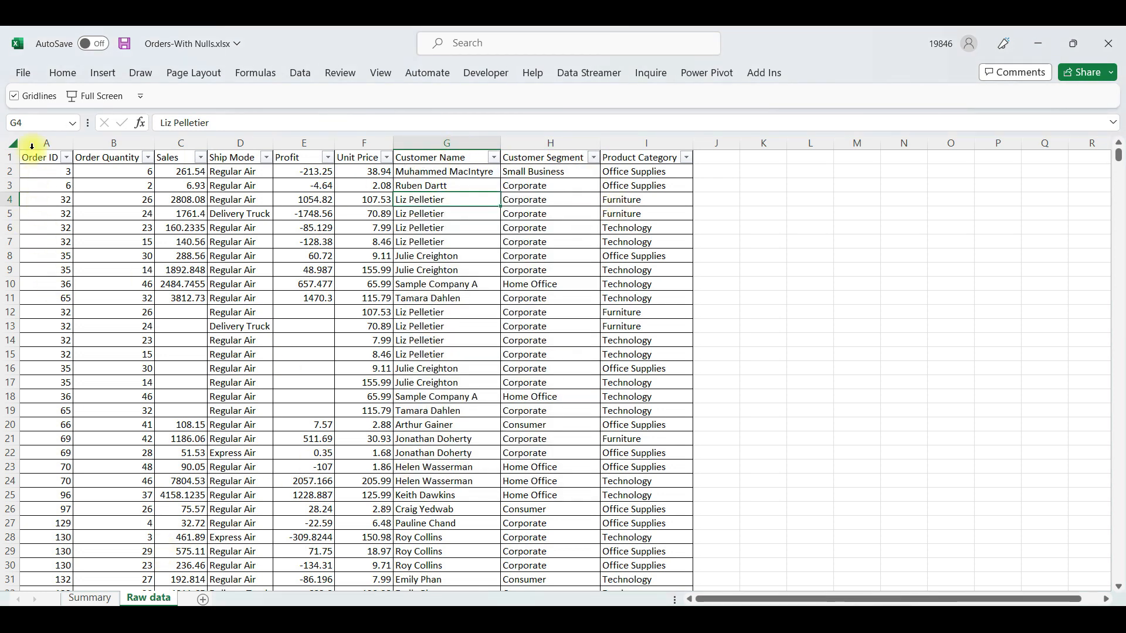
pyautogui.click(12, 143)
pyautogui.click(369, 240)
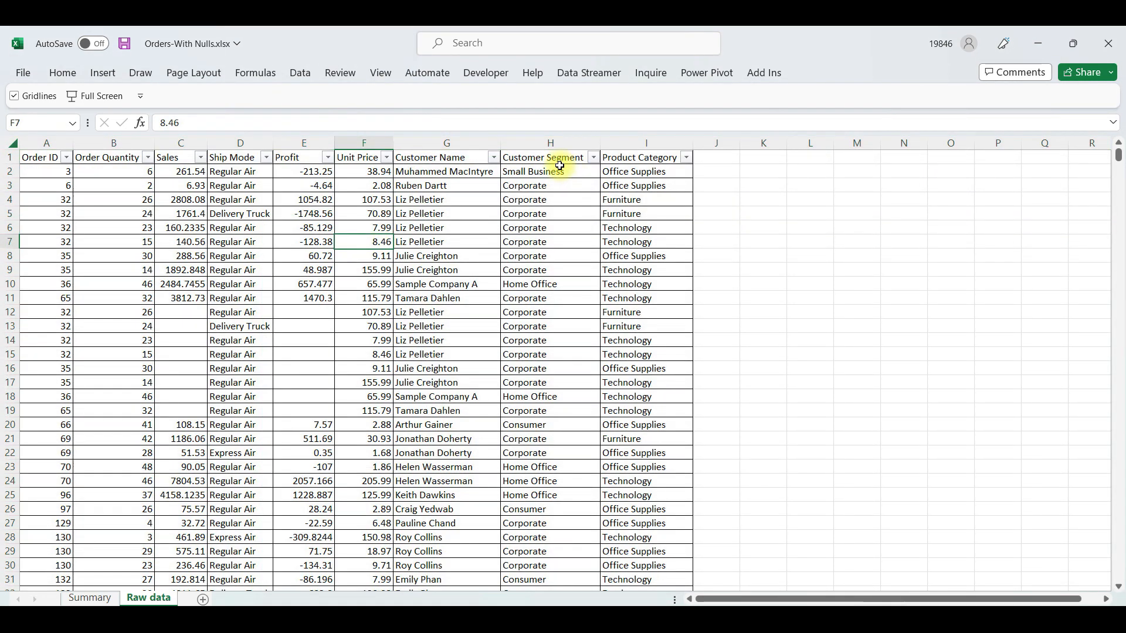
pyautogui.click(546, 171)
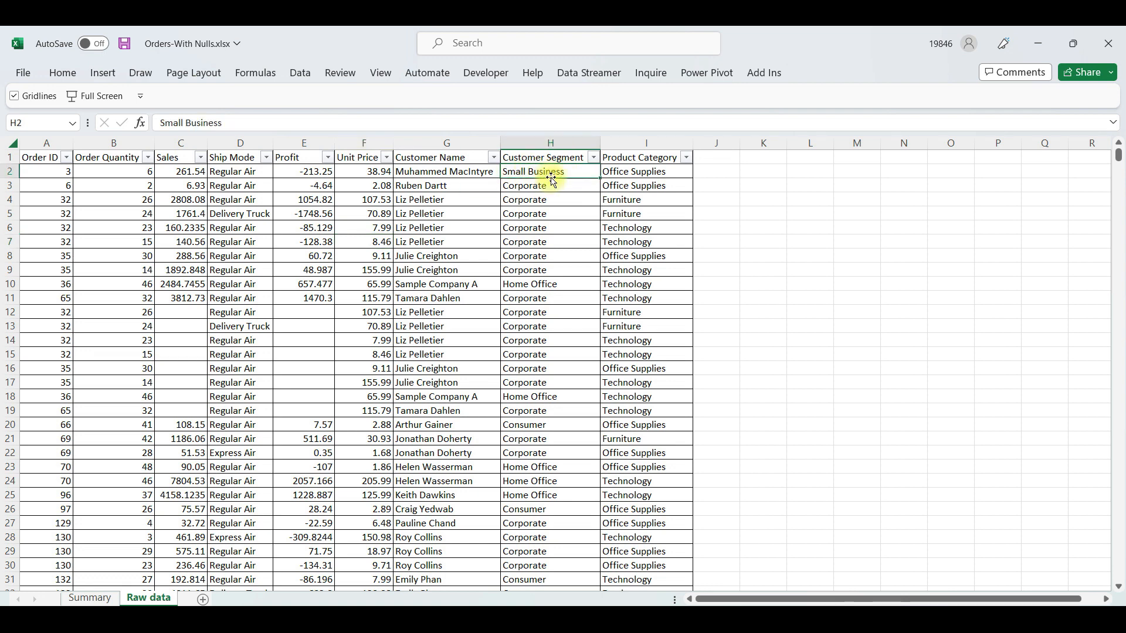
pyautogui.click(593, 157)
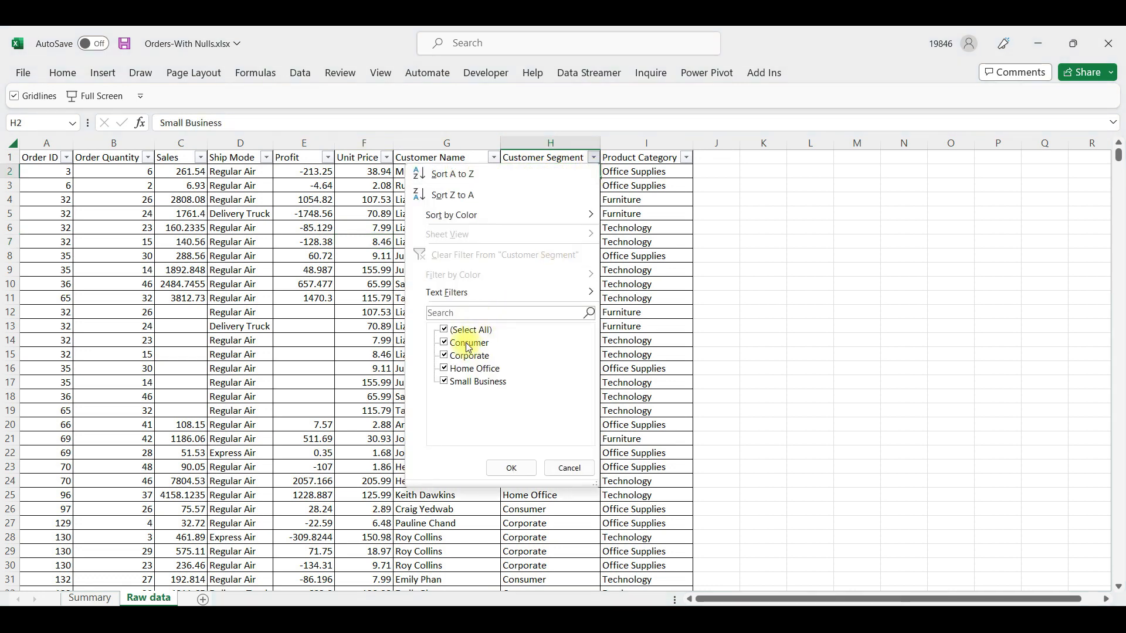
pyautogui.click(619, 296)
# Choose Small Business as the customer segment in D2 of the Summary sheet and select the filtered rows from B6
pyautogui.click(85, 600)
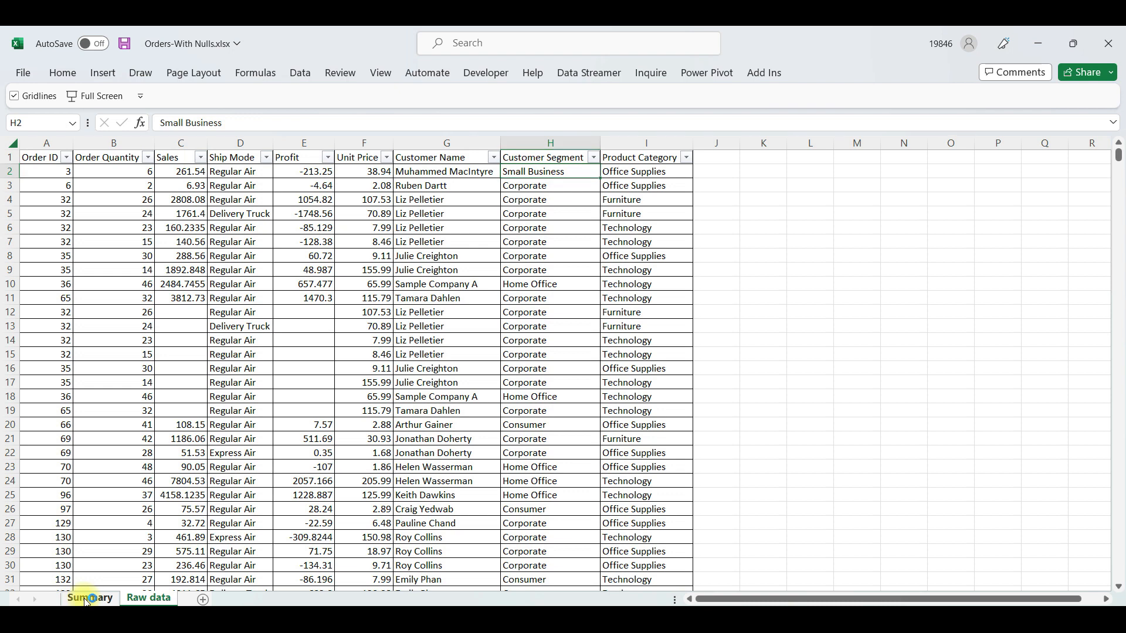
pyautogui.click(258, 172)
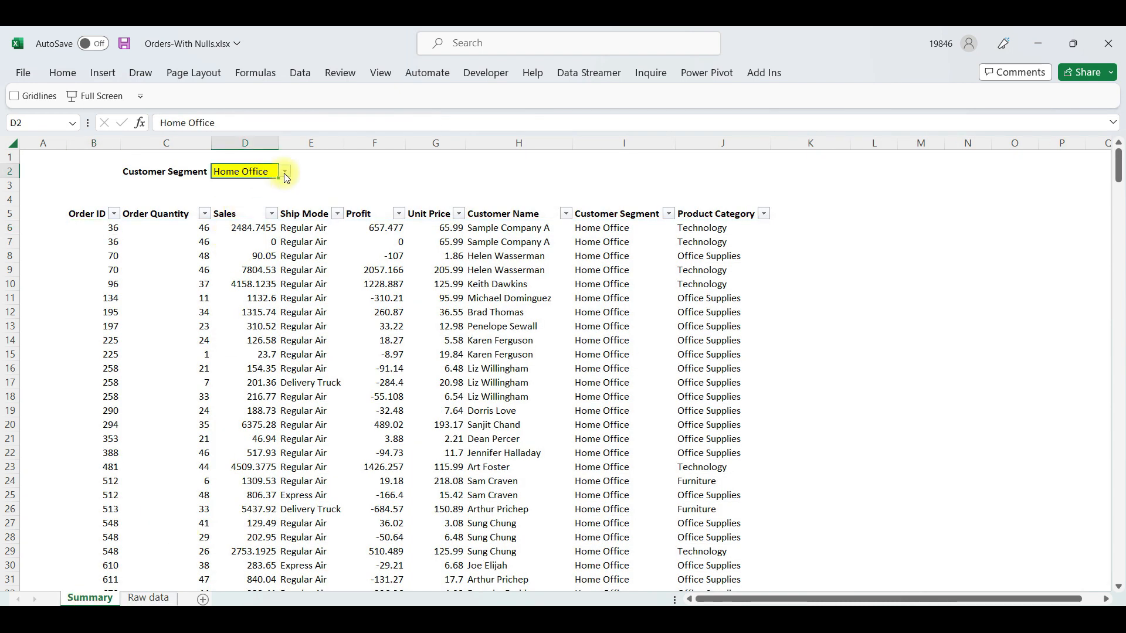
pyautogui.click(286, 172)
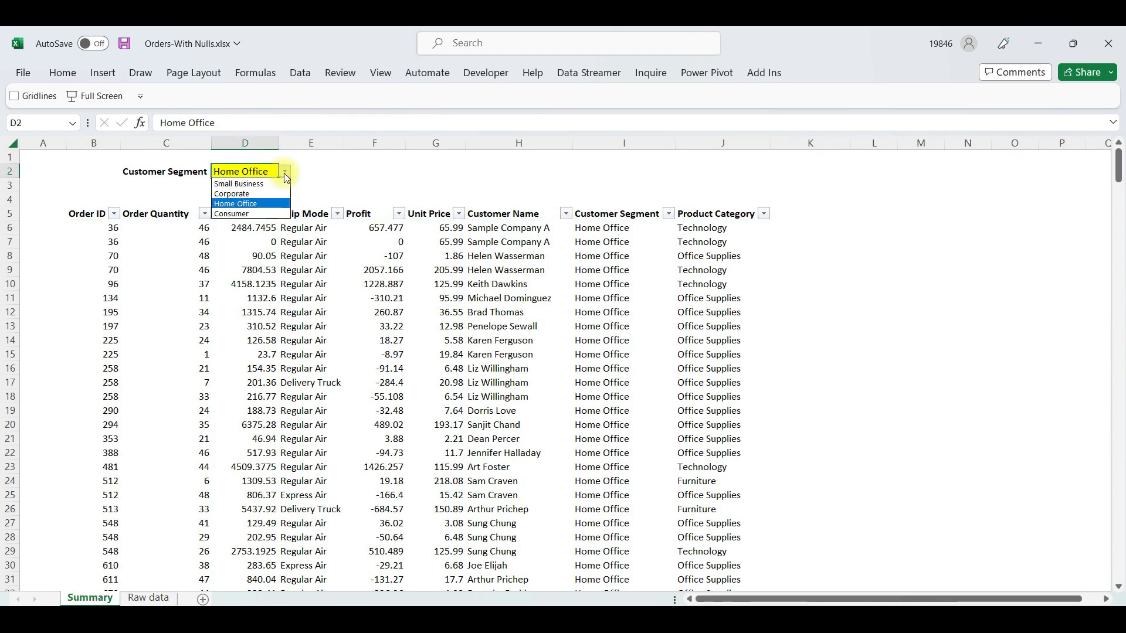
pyautogui.click(253, 184)
pyautogui.moveTo(107, 228); pyautogui.dragTo(645, 495)
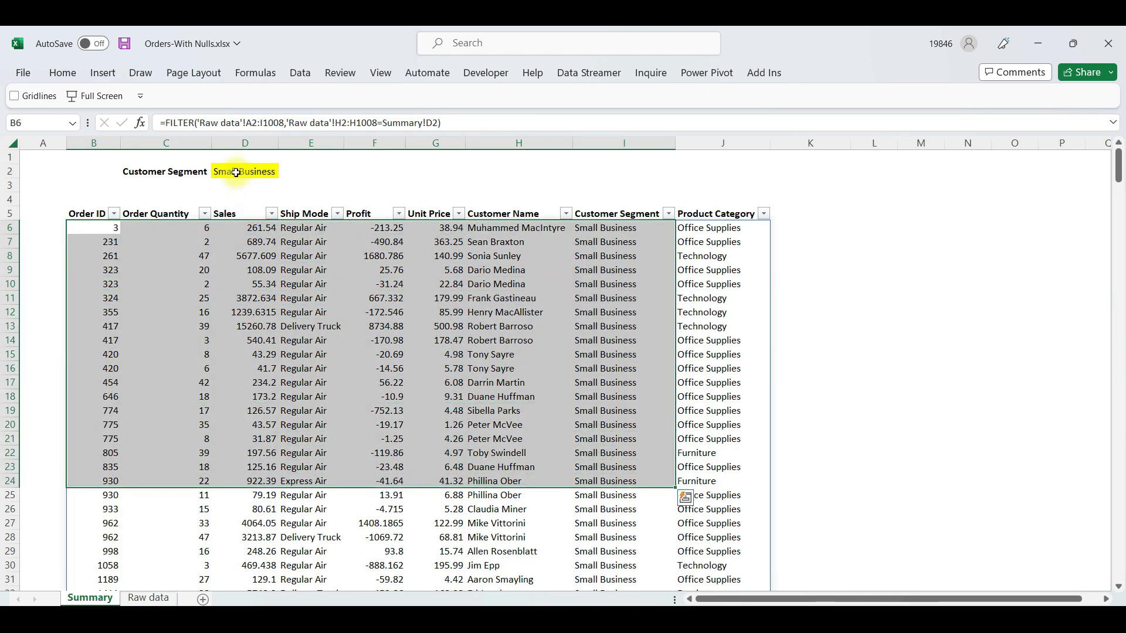
# Switch the customer segment in D2 to Corporate, Home Office and Consumer in turn
pyautogui.click(246, 173)
pyautogui.click(285, 172)
pyautogui.click(245, 193)
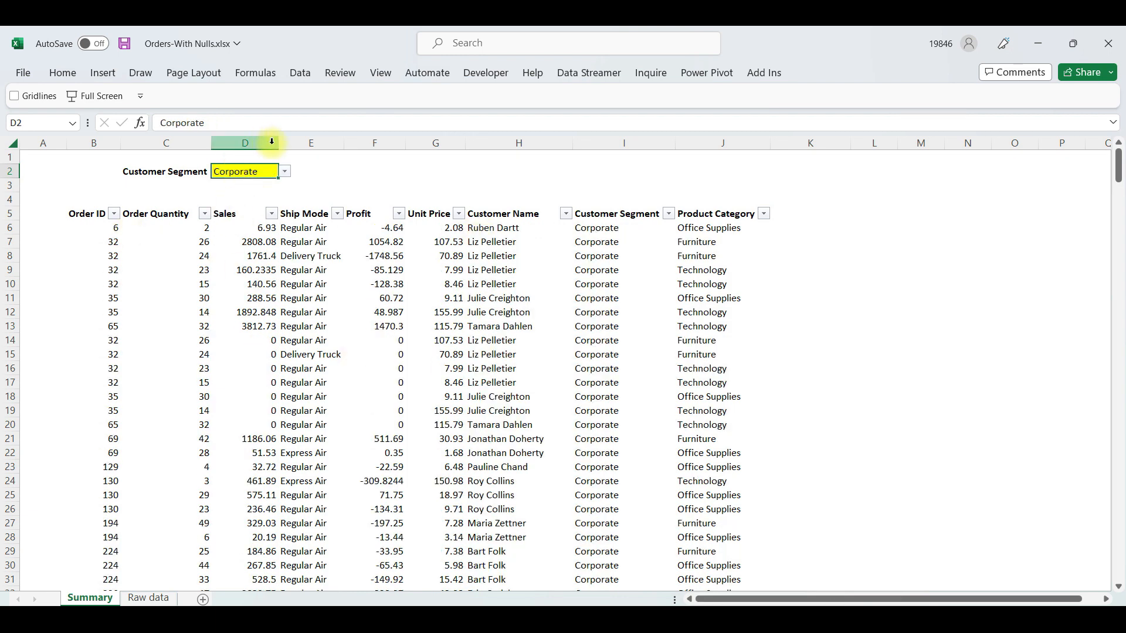
pyautogui.click(286, 173)
pyautogui.click(249, 201)
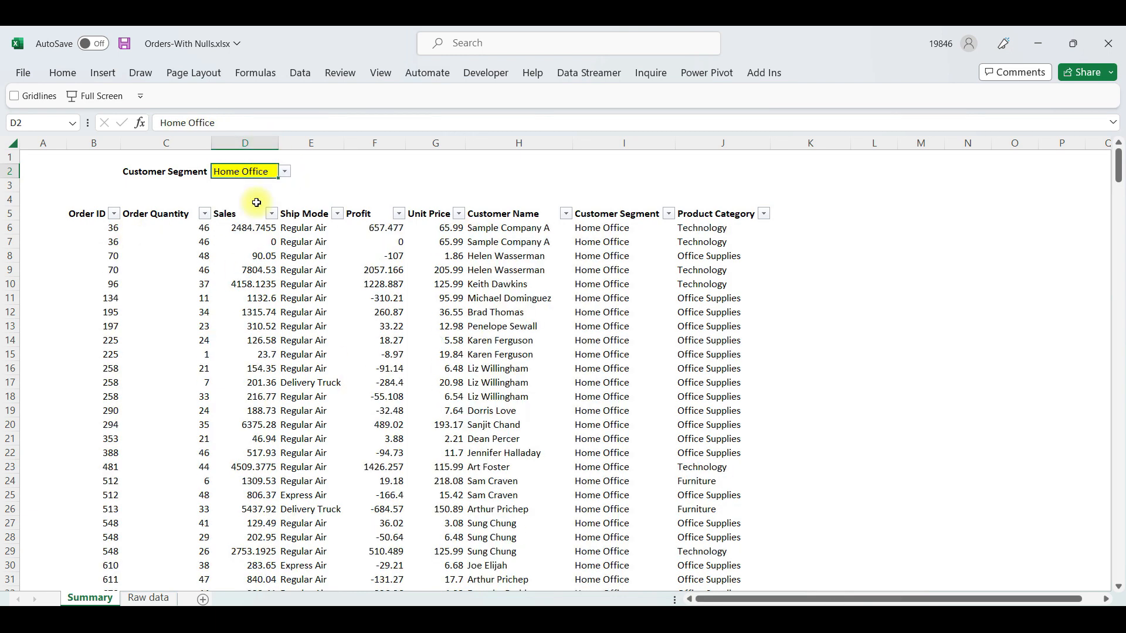
pyautogui.click(285, 172)
pyautogui.click(249, 211)
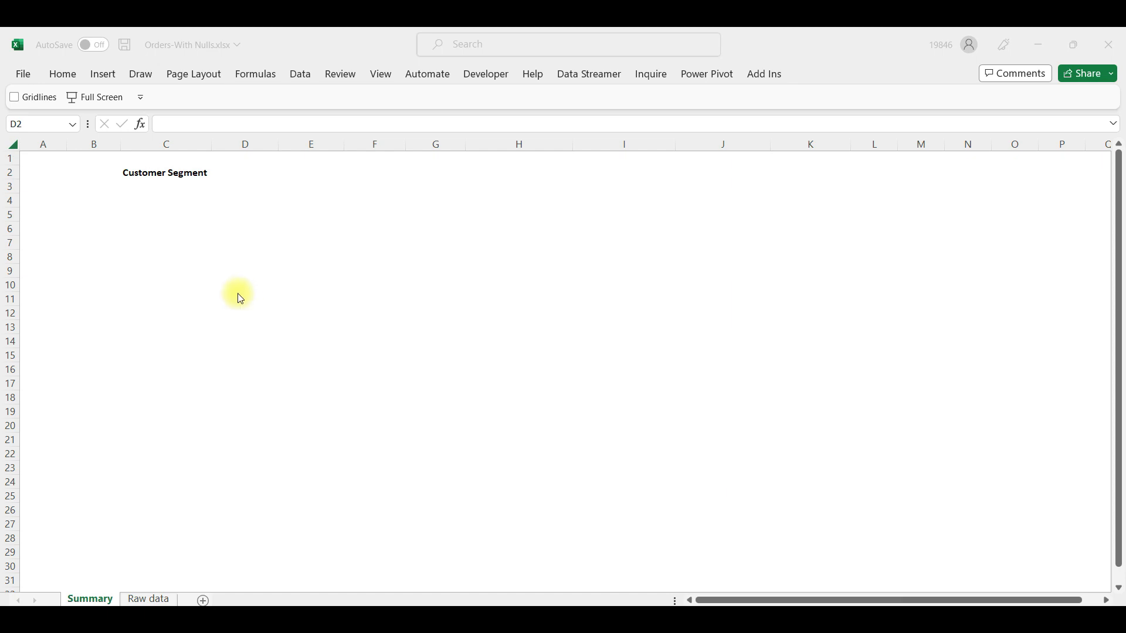
# Go to the top of the Raw data sheet and review its columns up to the Customer Segment header
pyautogui.click(140, 599)
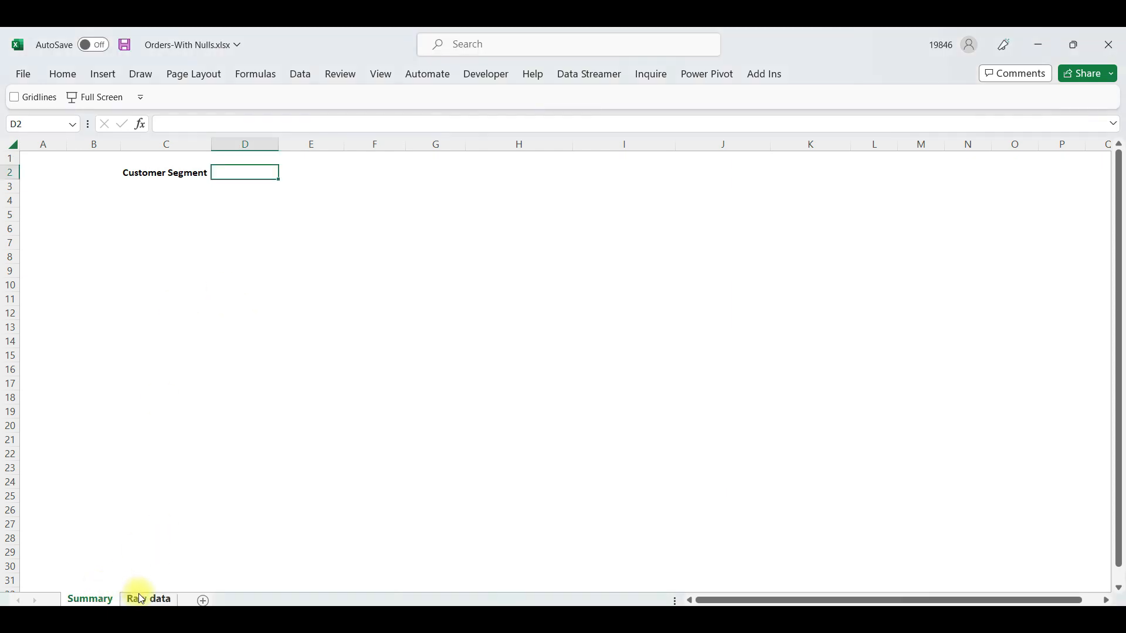
pyautogui.click(142, 599)
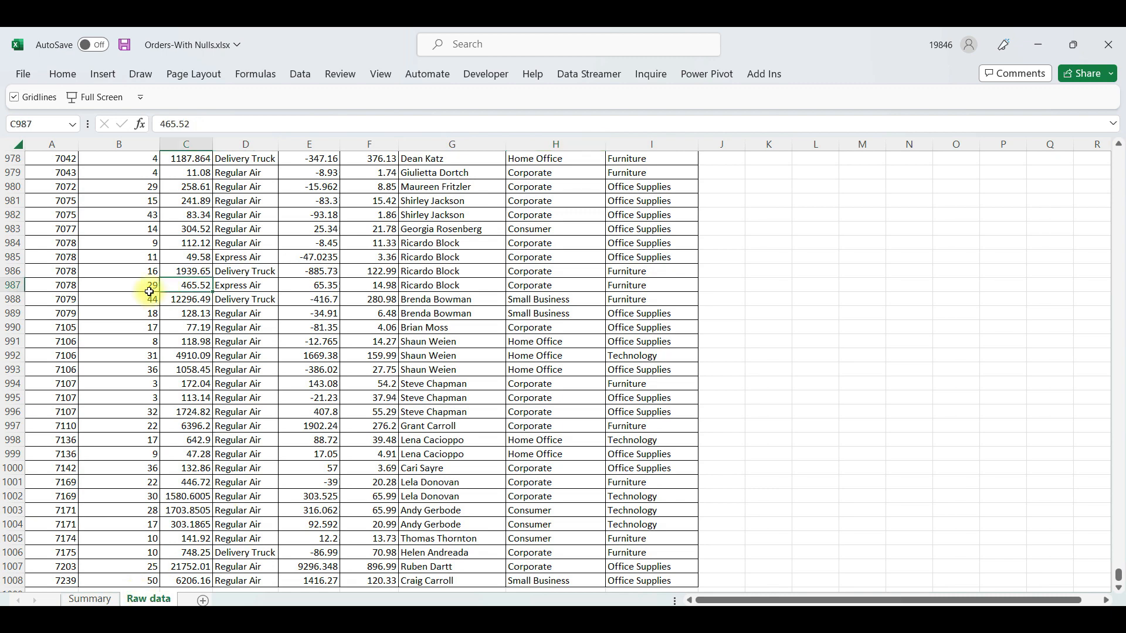
pyautogui.hotkey('ctrl', 'Up')
pyautogui.hotkey('ctrl', 'Up')
pyautogui.hotkey('ctrl', 'Up')
pyautogui.press('Left')
pyautogui.press('Left')
pyautogui.press('Right')
pyautogui.press('Right')
pyautogui.press('Right')
pyautogui.press('Right')
pyautogui.press('Right')
pyautogui.press('Right')
pyautogui.press('Right')
pyautogui.press('Down')
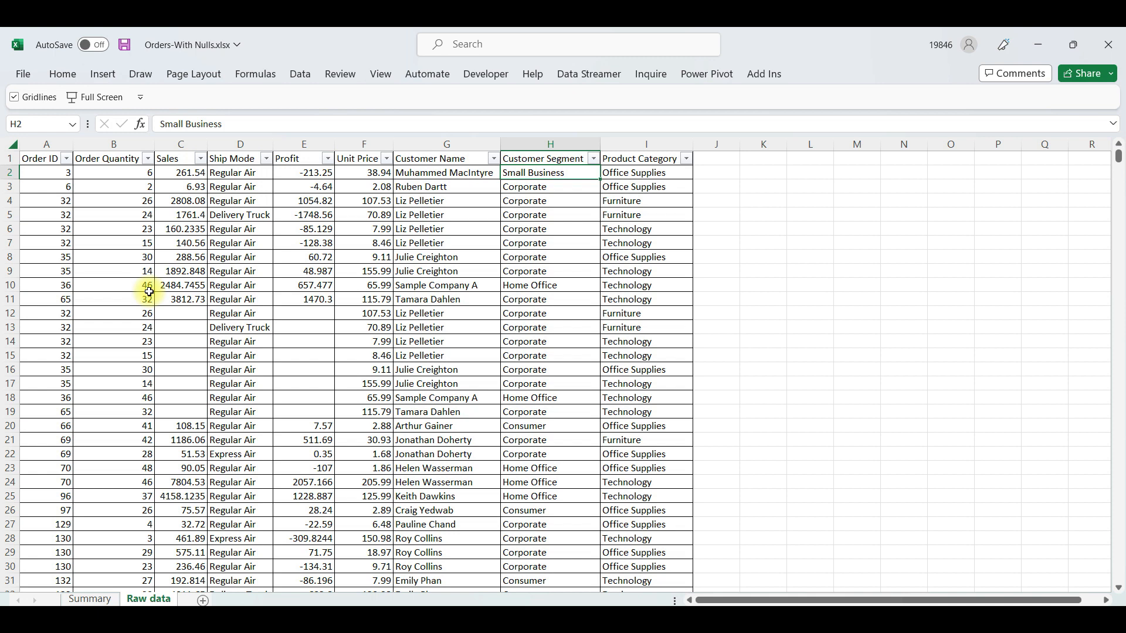
pyautogui.press('Up')
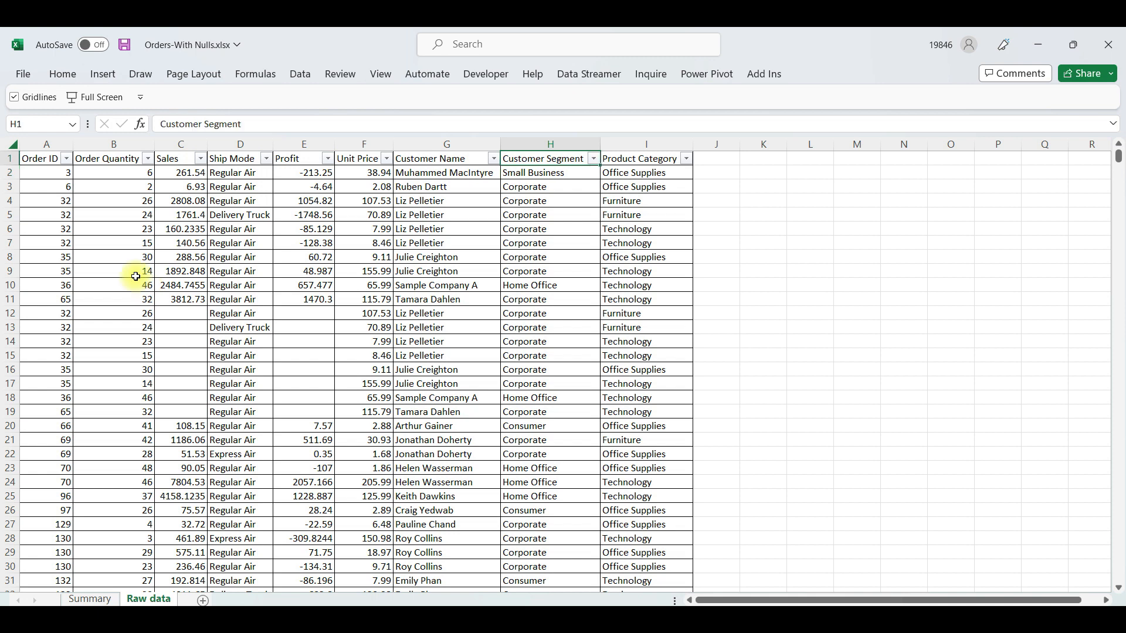
# Examine the Customer Segment filter options and the Customer Name and Product Category columns in the raw data
pyautogui.click(594, 158)
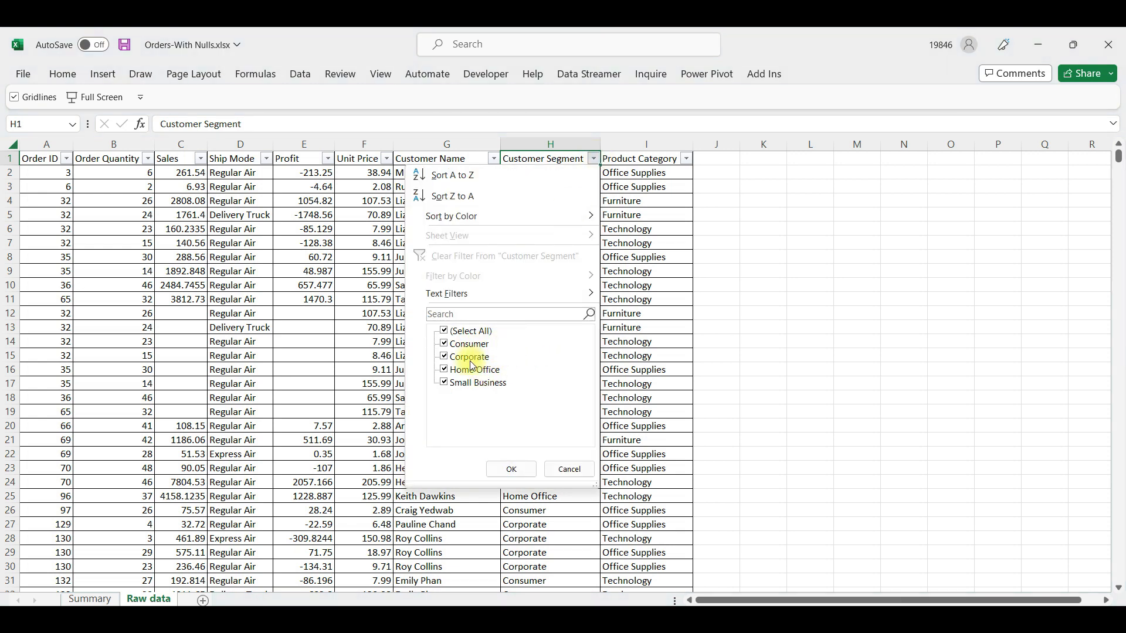
pyautogui.click(568, 469)
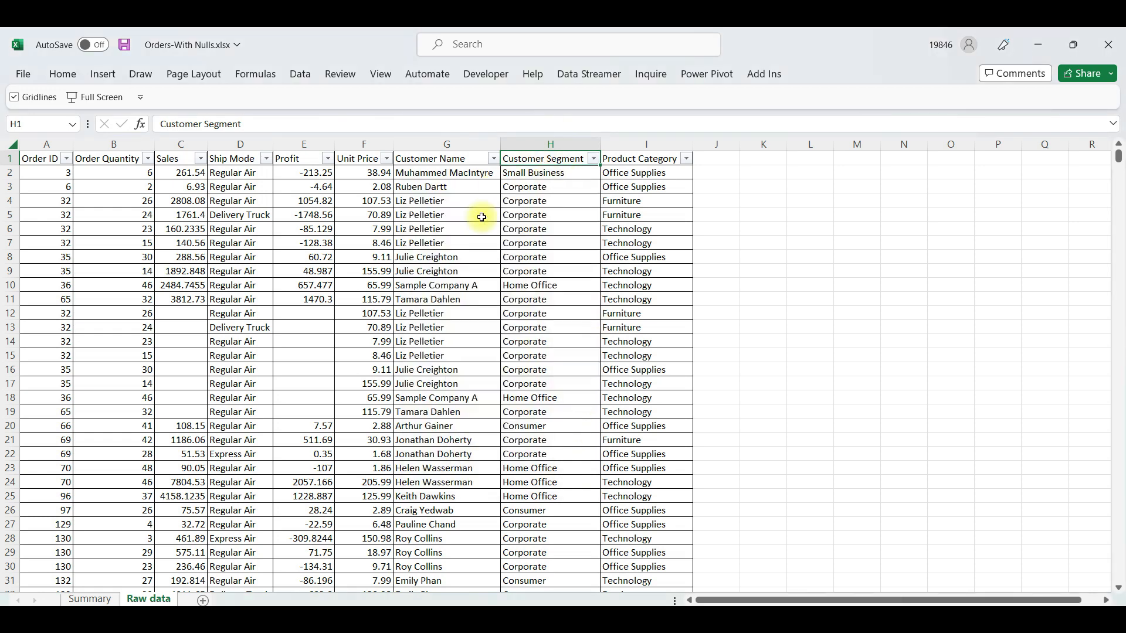
pyautogui.moveTo(432, 144); pyautogui.dragTo(528, 145)
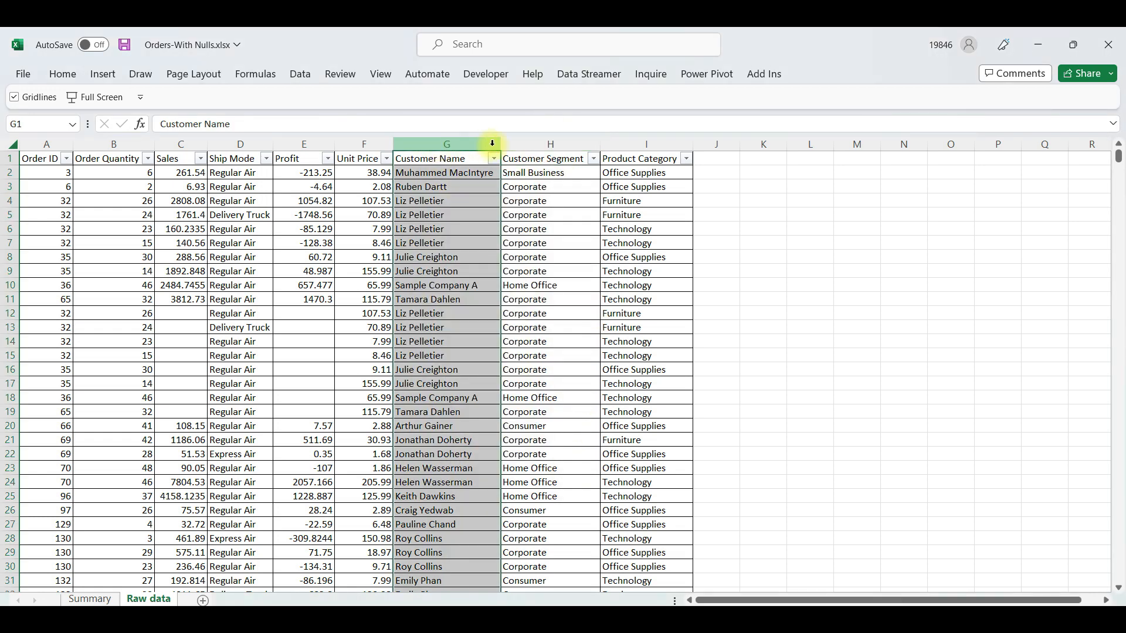
pyautogui.click(622, 146)
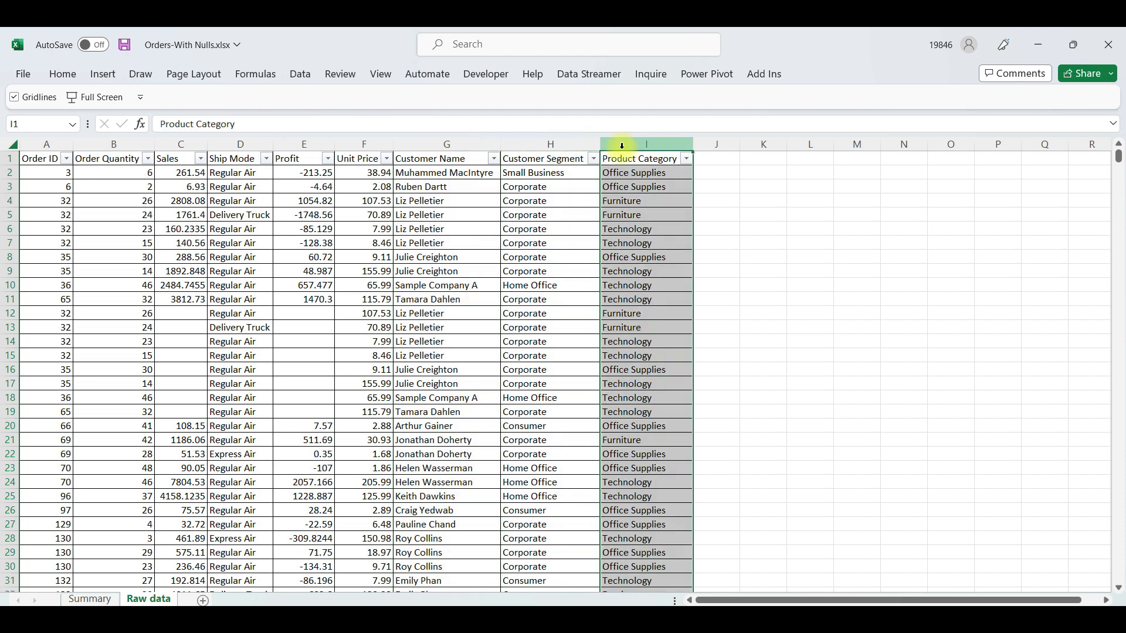
pyautogui.click(515, 186)
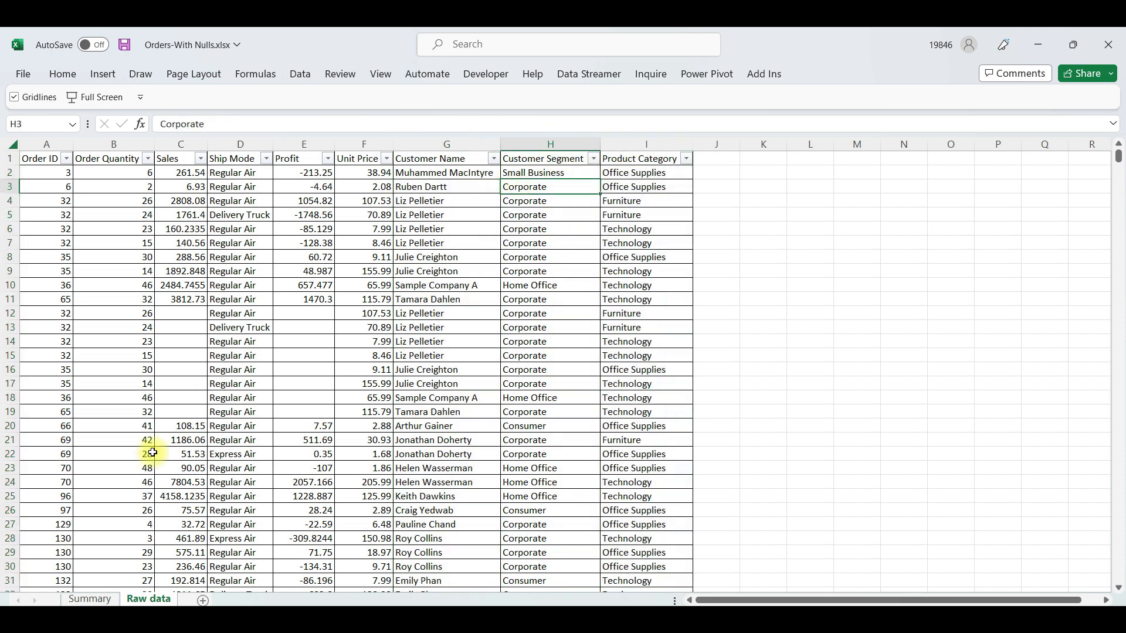
# Check the Customer Segment input cell D2 on the Summary sheet against the segment filter options in Raw data
pyautogui.click(97, 600)
pyautogui.click(166, 173)
pyautogui.click(241, 174)
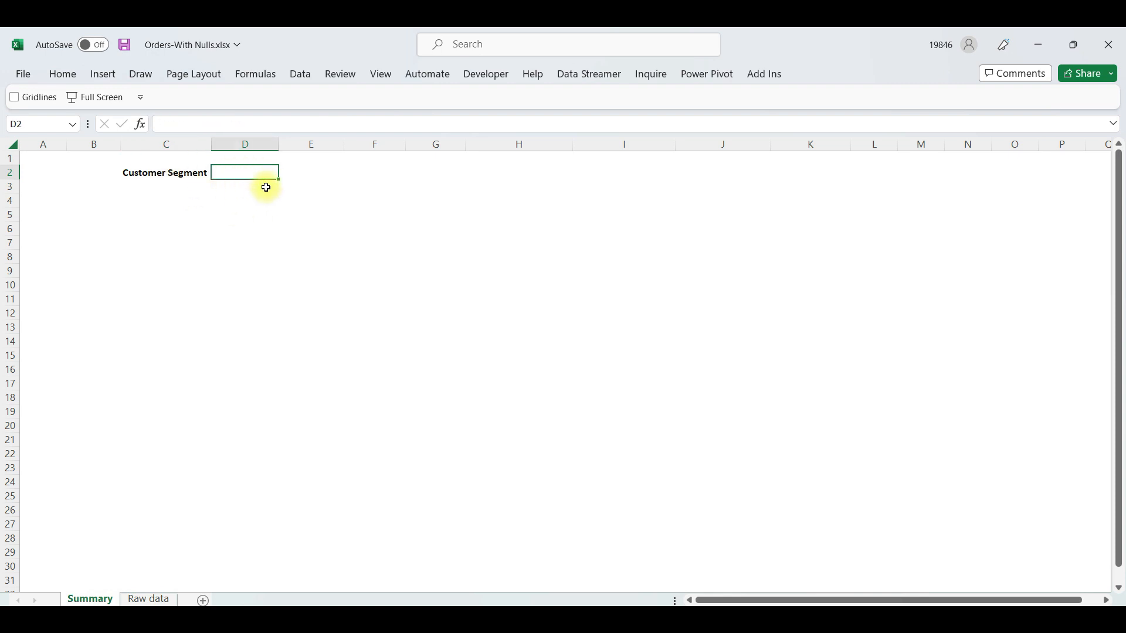
pyautogui.click(166, 599)
pyautogui.click(593, 160)
pyautogui.click(639, 287)
# List the unique customer segments on the Summary sheet by entering =UNIQUE('Raw data'!H2:H1008) in cell E2
pyautogui.click(97, 600)
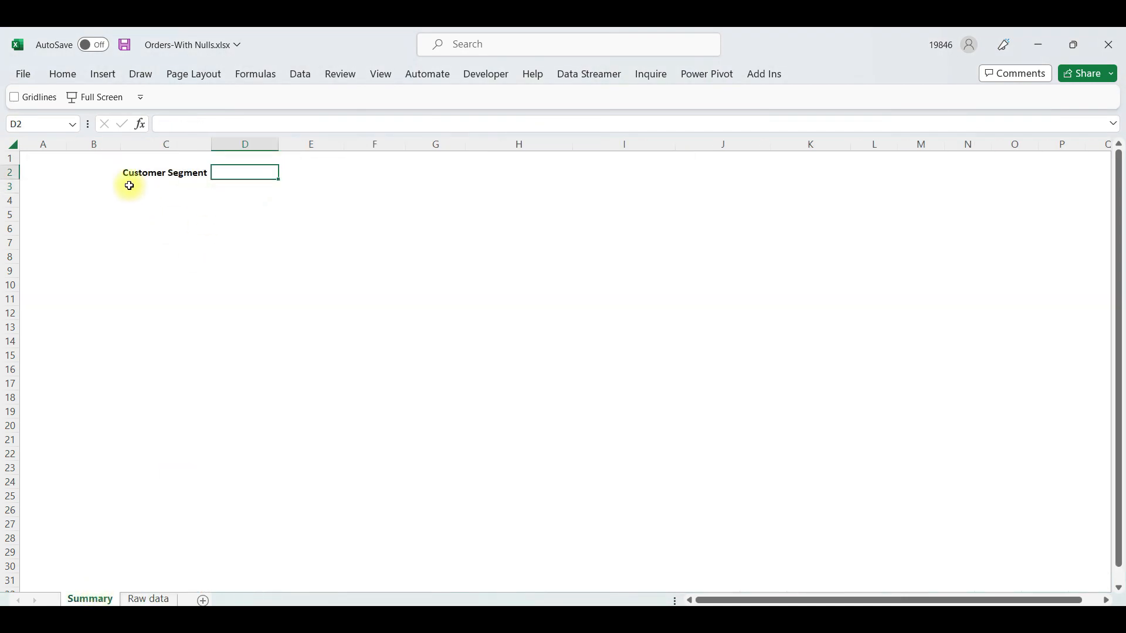
pyautogui.click(331, 174)
pyautogui.write('=uni')
pyautogui.press('Down')
pyautogui.press('Down')
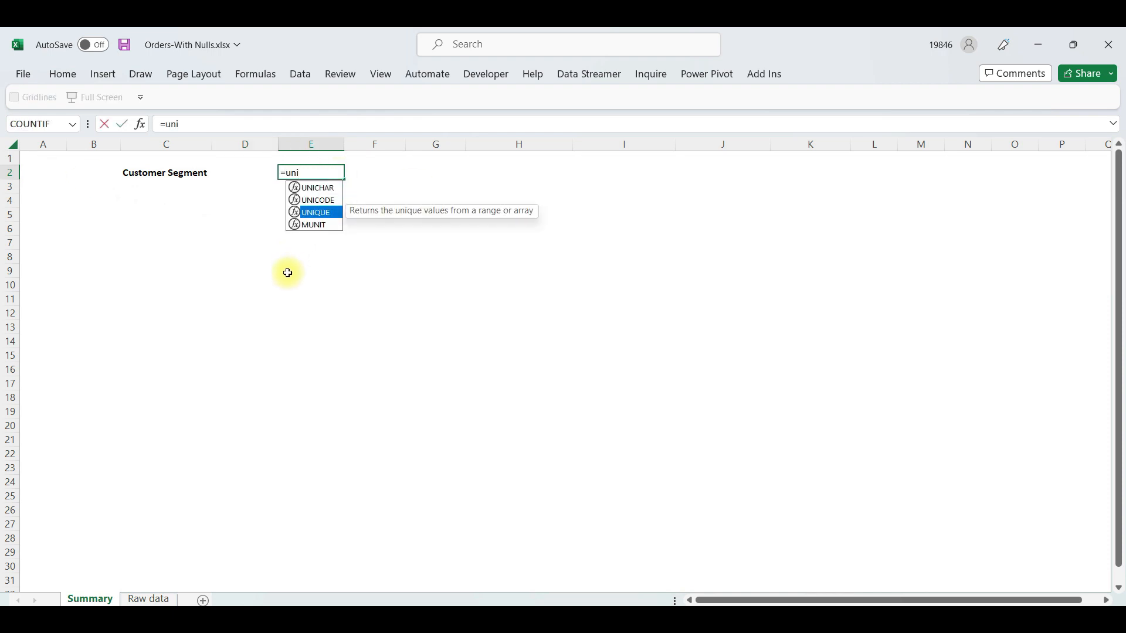
pyautogui.press('Tab')
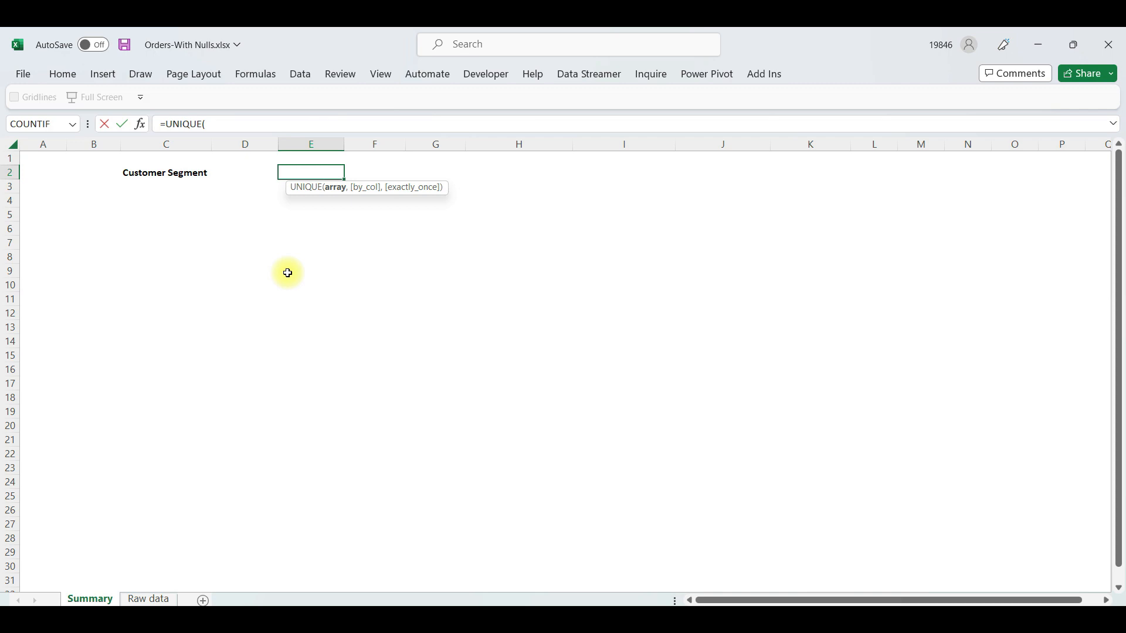
pyautogui.hotkey('ctrl', 'pagedown')
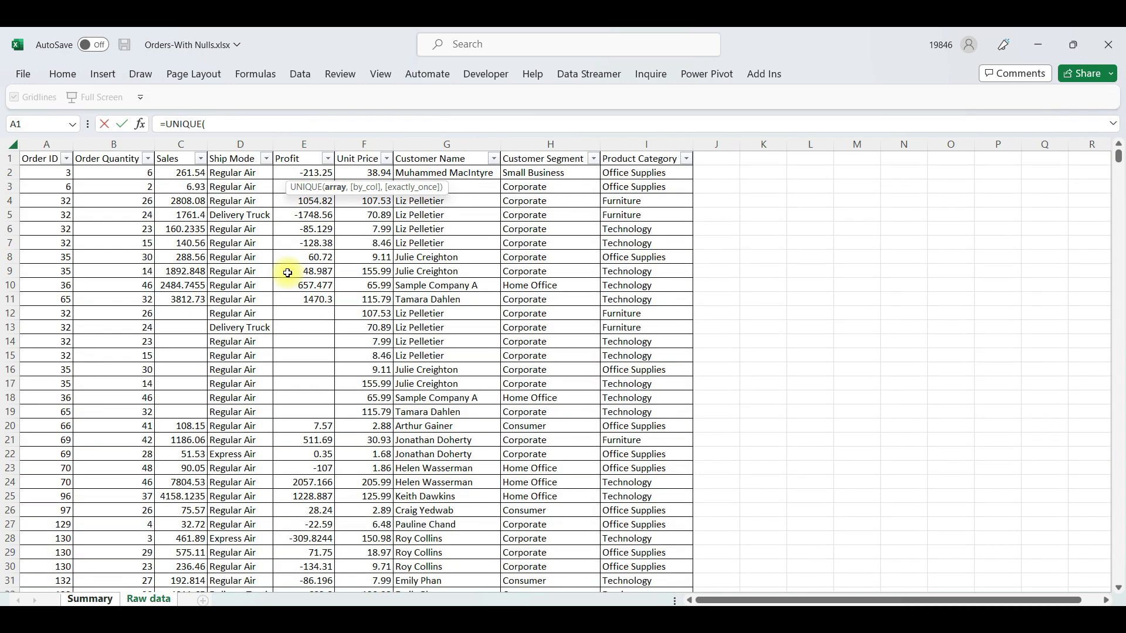
pyautogui.press('Right')
pyautogui.press('Right')
pyautogui.press('Right')
pyautogui.press('Right')
pyautogui.press('Right')
pyautogui.press('Down')
pyautogui.press('Right')
pyautogui.press('Right')
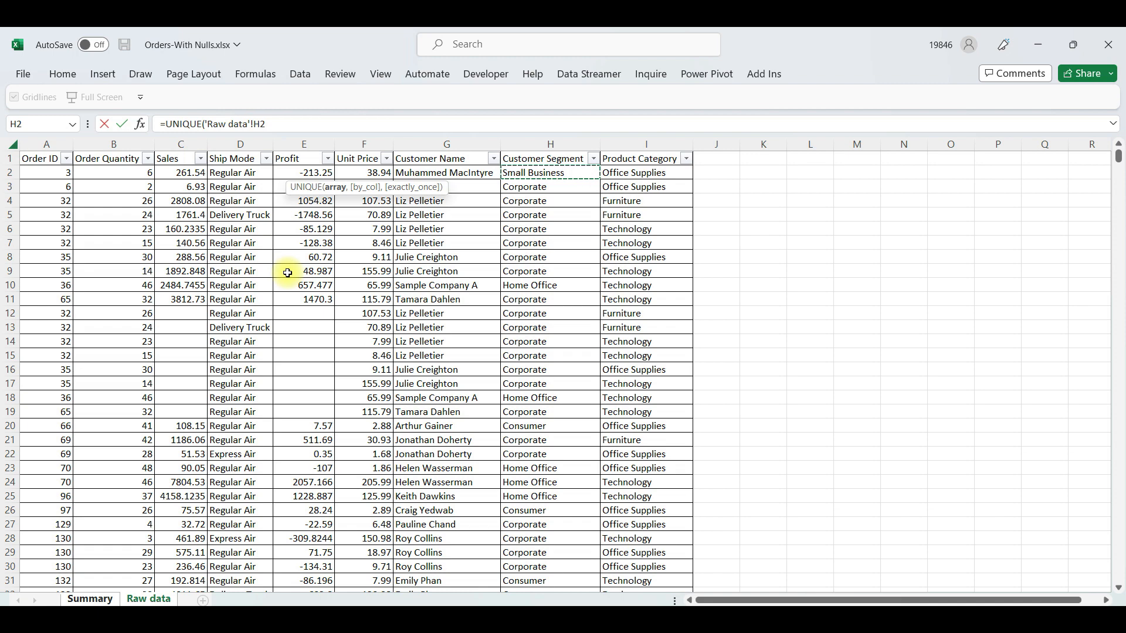
pyautogui.hotkey('ctrl', 'shift', 'Down')
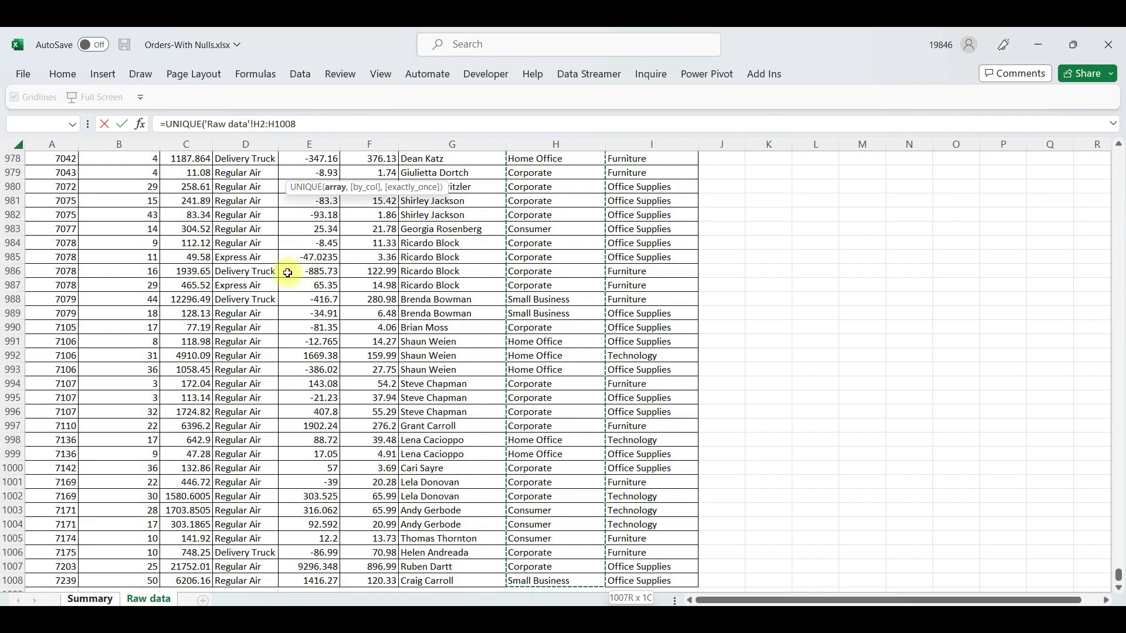
pyautogui.write(')')
pyautogui.press('Return')
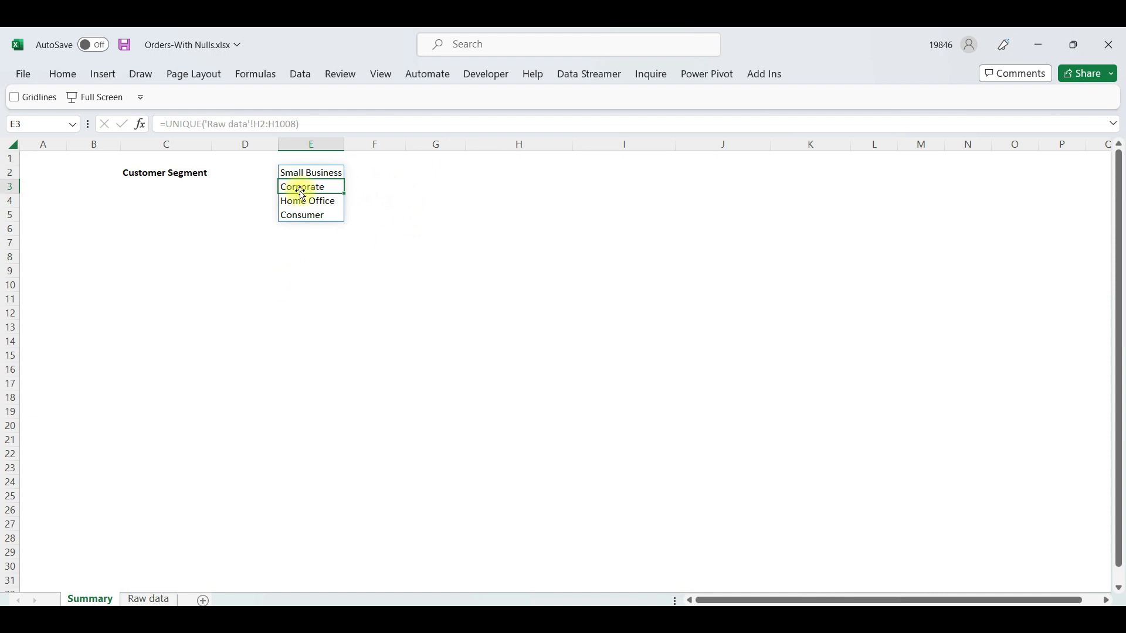
# Open data validation for cell D2 on the Summary sheet and set the allowed values to List
pyautogui.click(226, 175)
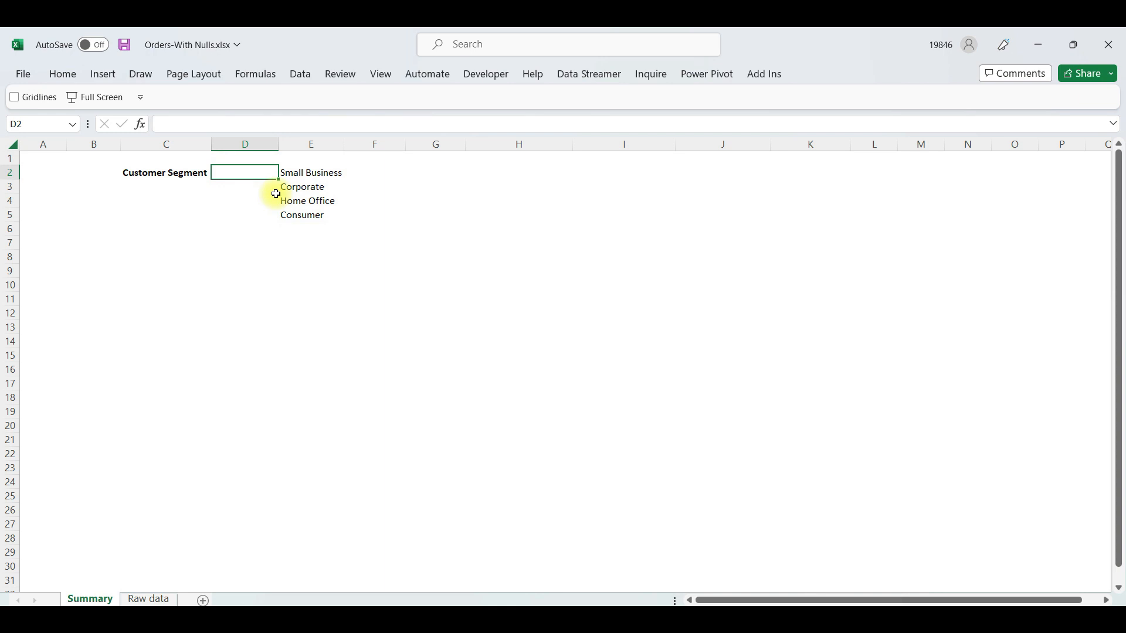
pyautogui.click(300, 74)
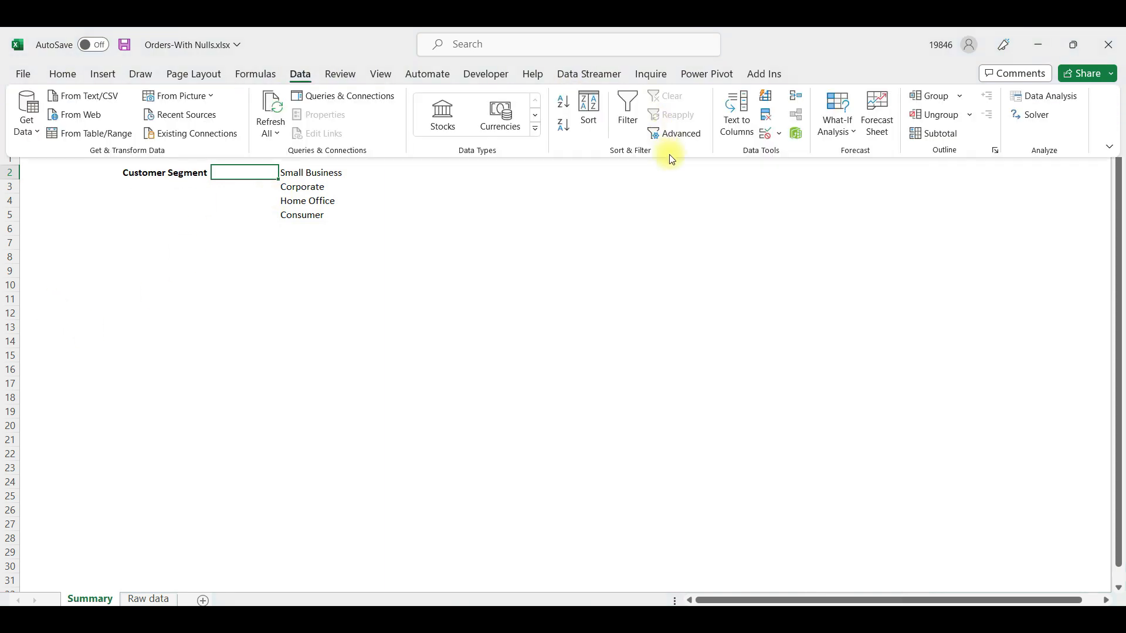
pyautogui.click(767, 134)
pyautogui.click(417, 237)
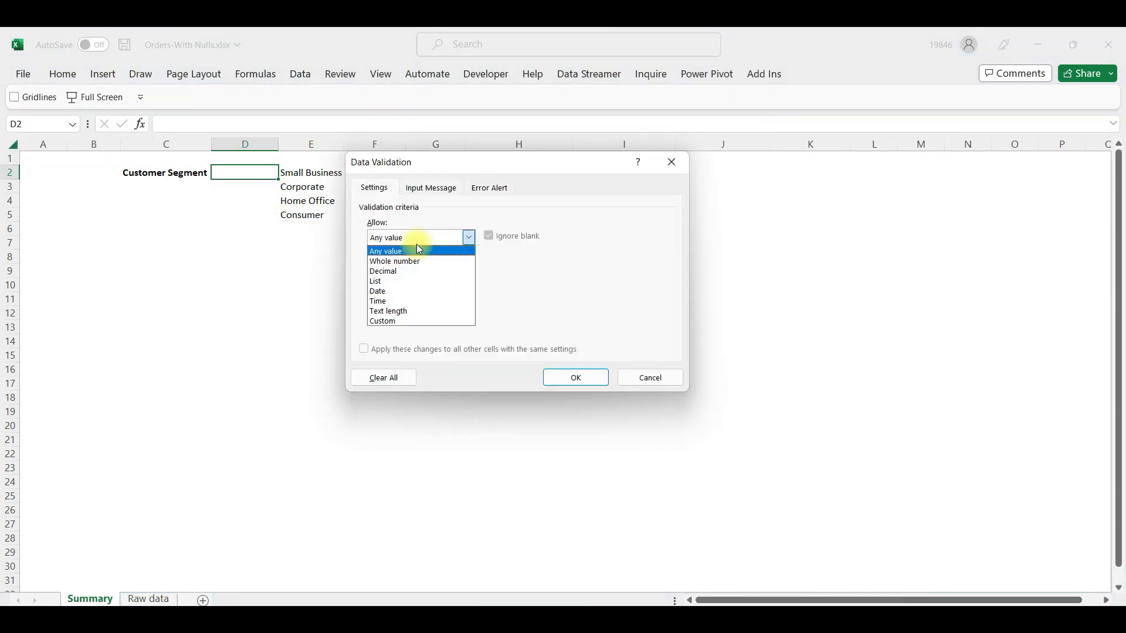
pyautogui.press('Down')
pyautogui.press('Down')
pyautogui.press('Down')
pyautogui.press('Return')
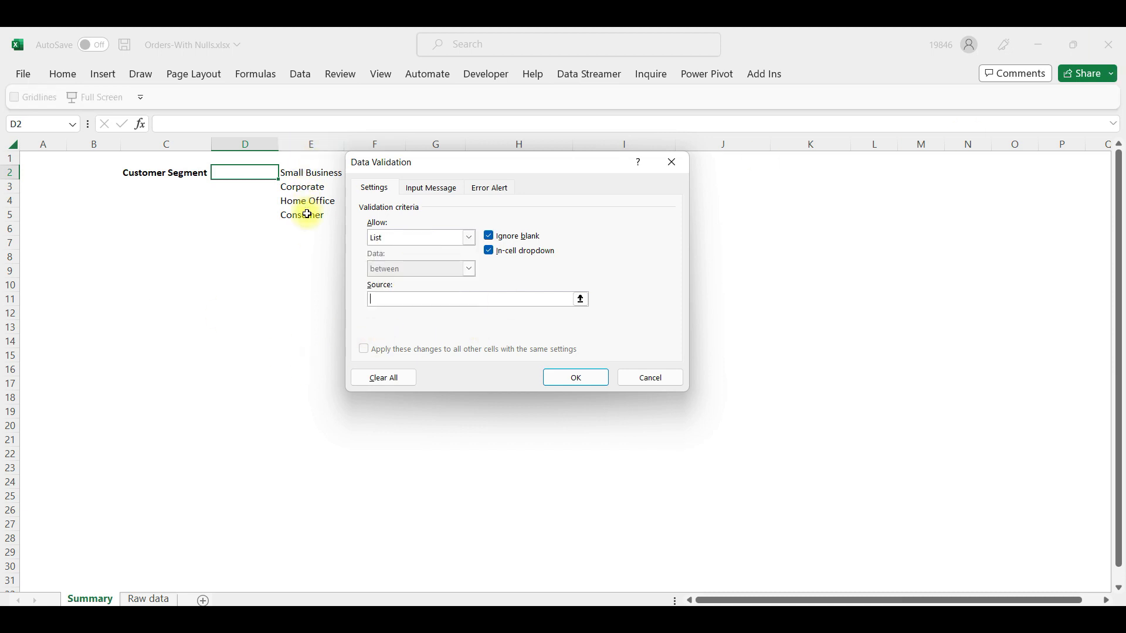
pyautogui.write('Samal')
pyautogui.press('BackSpace')
pyautogui.press('BackSpace')
pyautogui.press('BackSpace')
pyautogui.press('BackSpace')
pyautogui.press('BackSpace')
pyautogui.moveTo(298, 172); pyautogui.dragTo(308, 216)
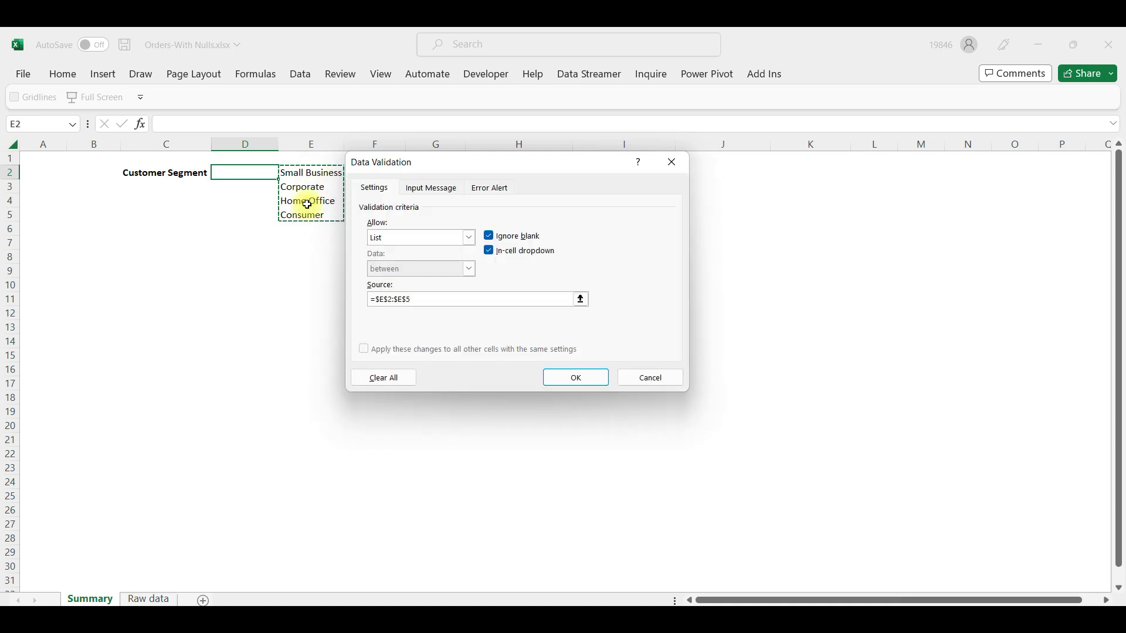
# Set D2's validation list source to Small Business,Corporate,Home Office,Consumer, apply it, and delete the helper list in column E
pyautogui.moveTo(432, 296); pyautogui.dragTo(293, 301)
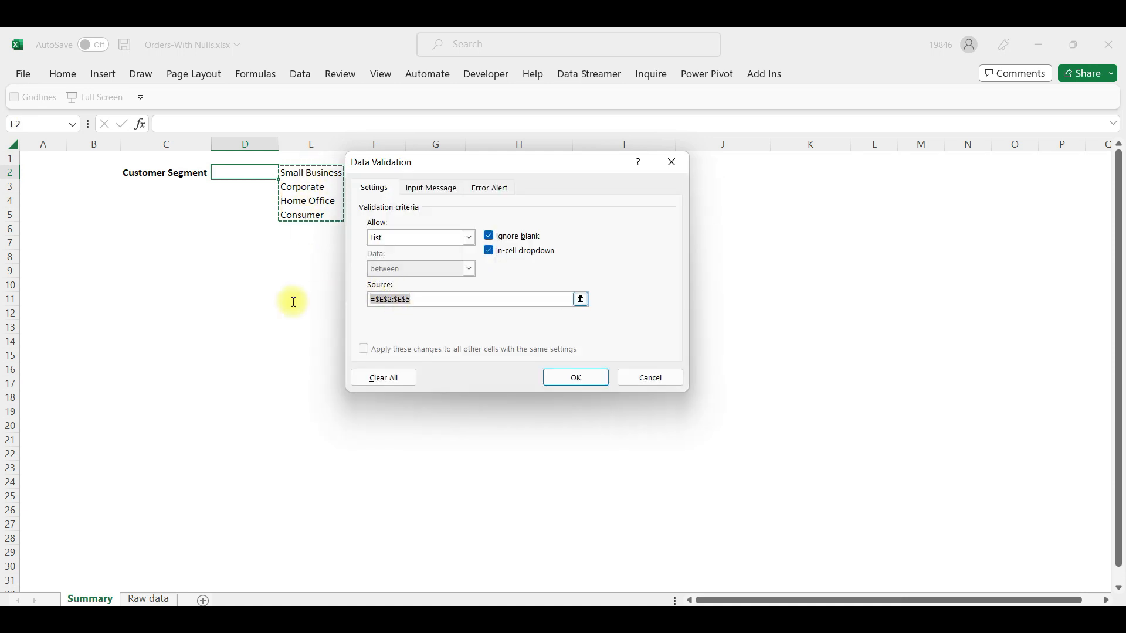
pyautogui.write('S')
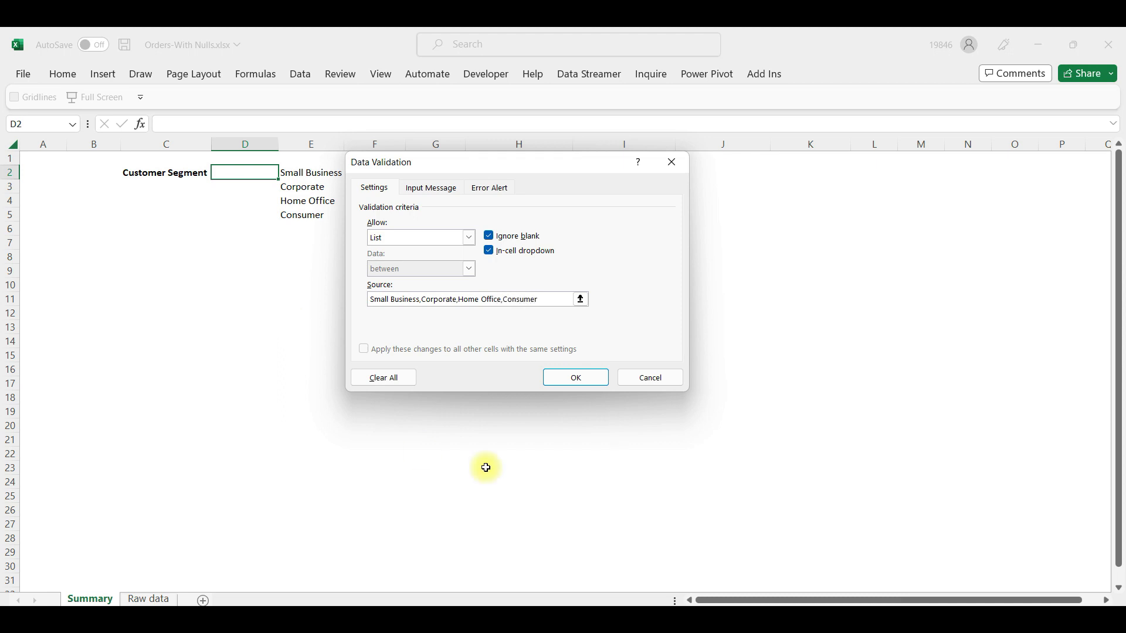
pyautogui.click(569, 377)
pyautogui.click(307, 142)
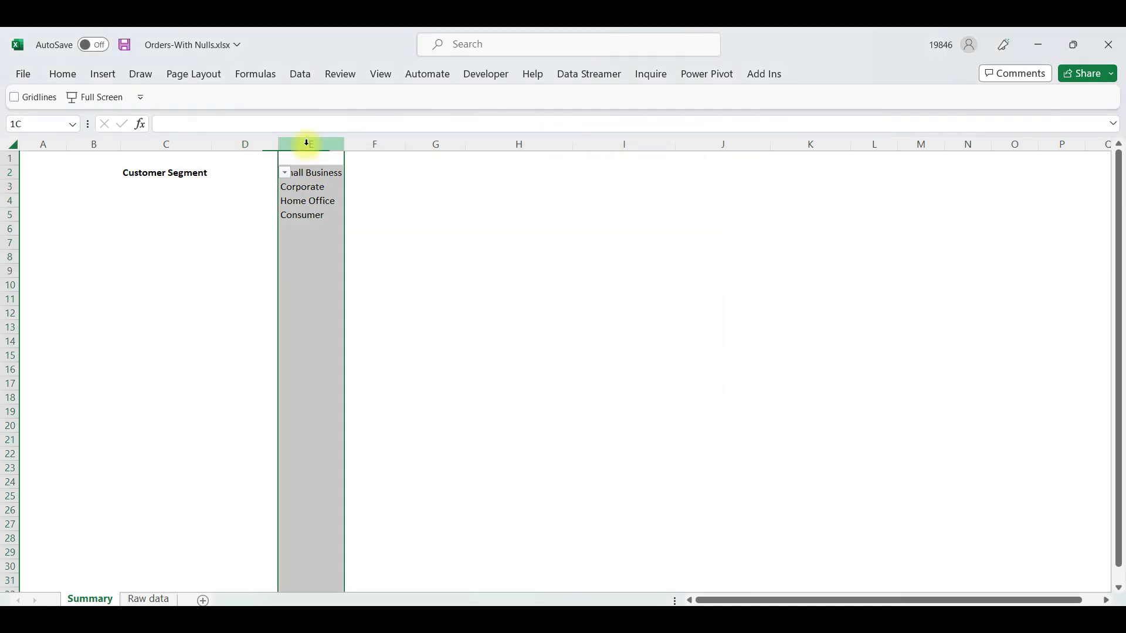
pyautogui.hotkey('ctrl', '-')
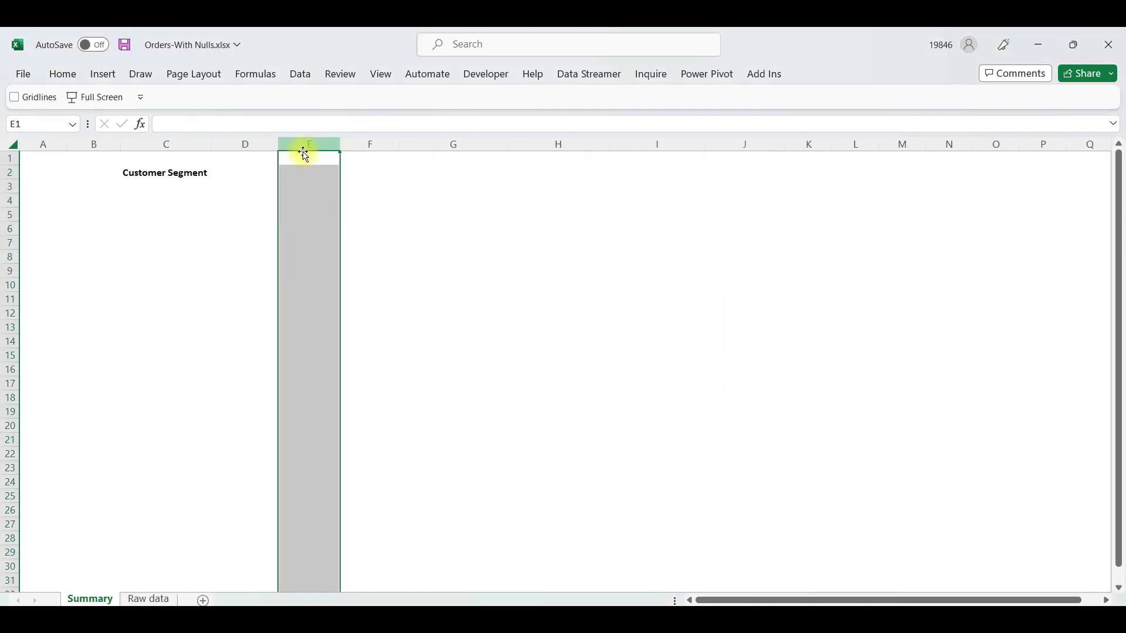
# Choose Home Office from the dropdown in D2 and fill the cell yellow
pyautogui.click(251, 175)
pyautogui.click(285, 172)
pyautogui.click(266, 201)
pyautogui.click(63, 74)
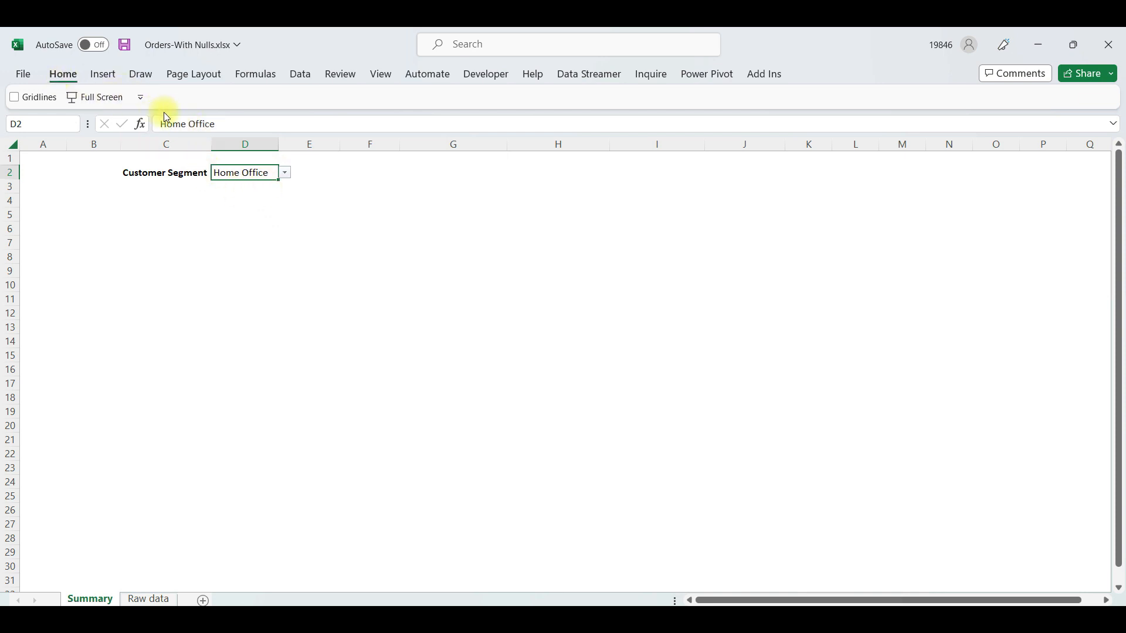
pyautogui.click(235, 125)
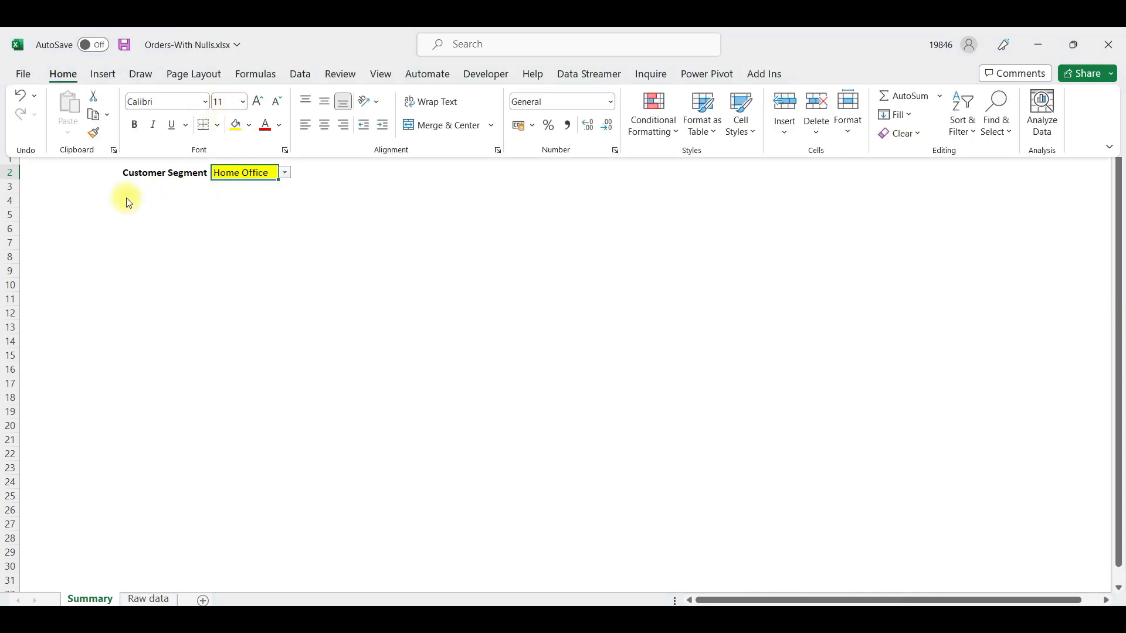
# Copy the header row A1:I1 from Raw data and paste it on the Summary sheet starting at B4
pyautogui.click(150, 202)
pyautogui.click(58, 202)
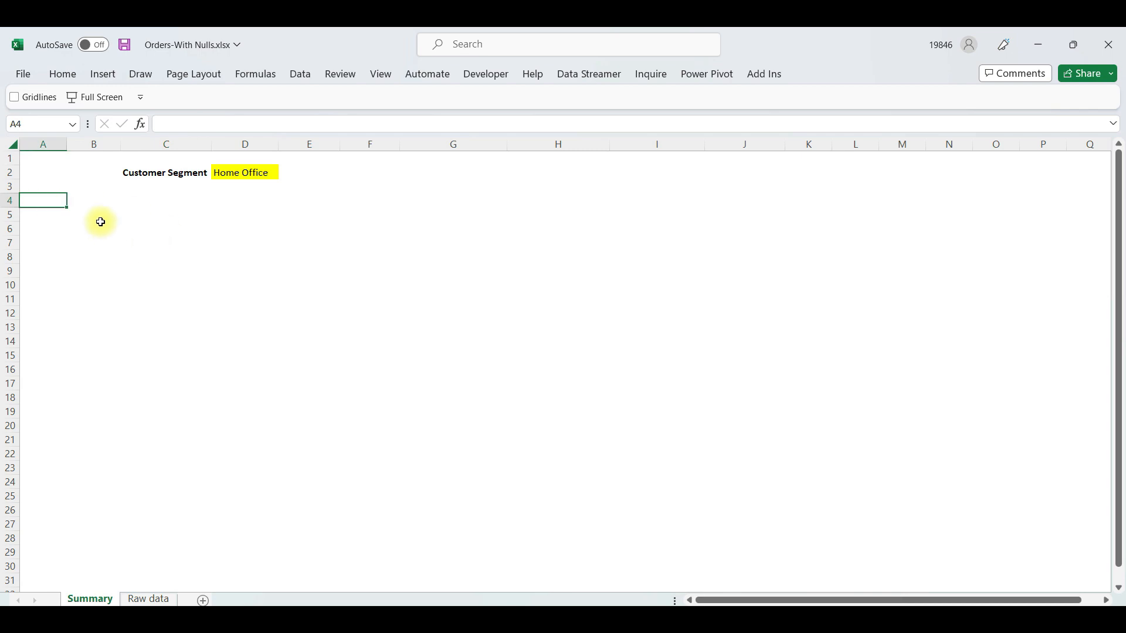
pyautogui.click(136, 200)
pyautogui.click(76, 204)
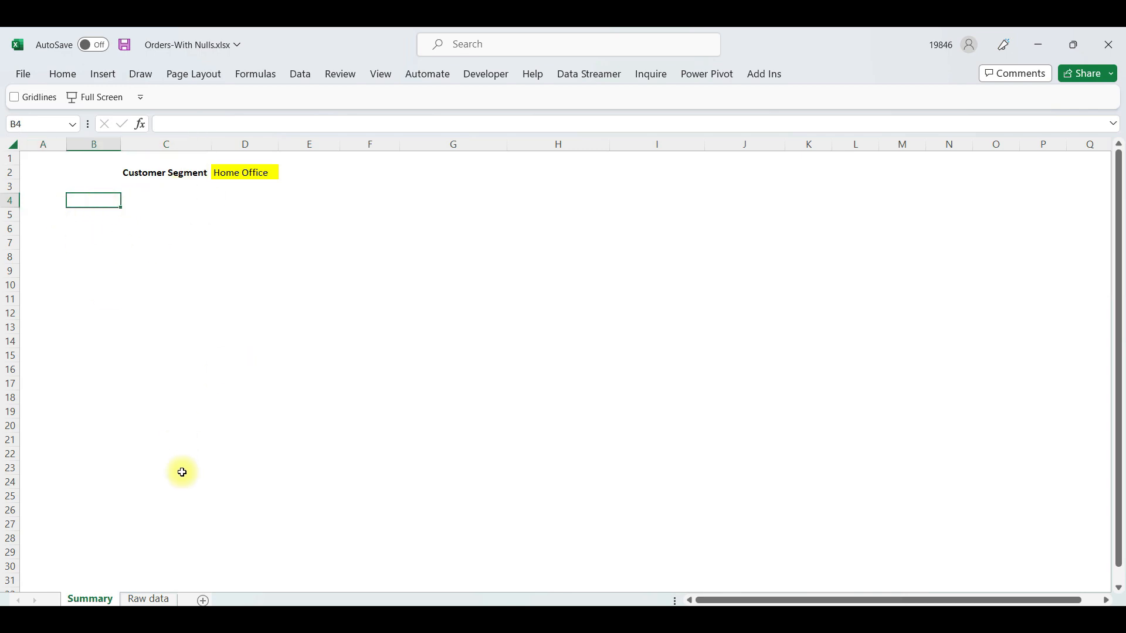
pyautogui.click(136, 599)
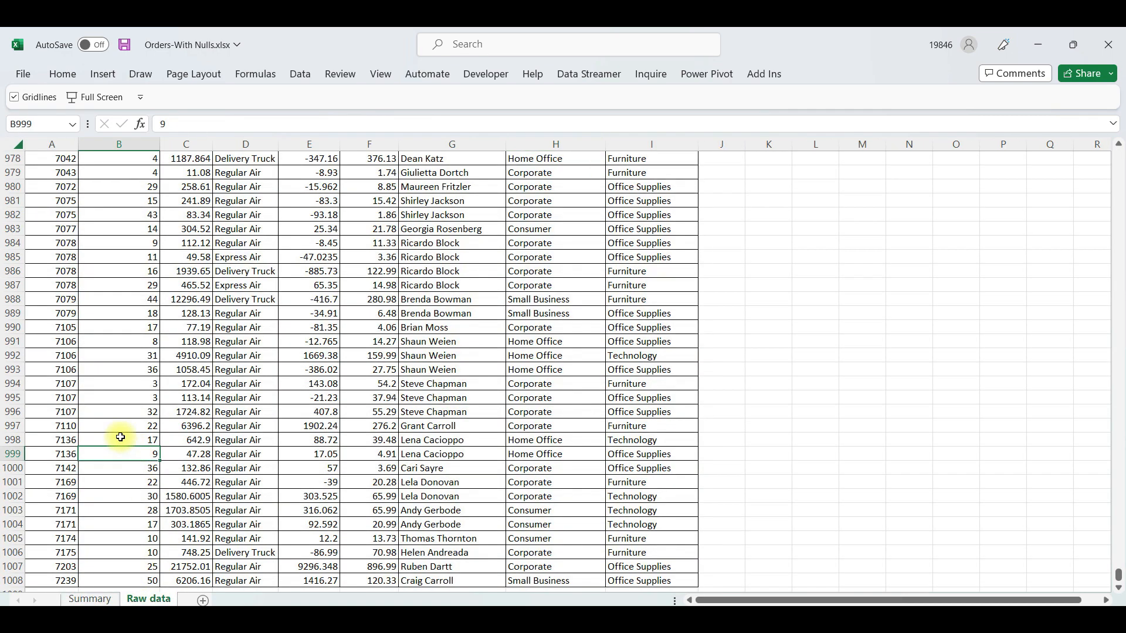
pyautogui.hotkey('ctrl', 'Home')
pyautogui.hotkey('ctrl', 'shift', 'Right')
pyautogui.hotkey('ctrl', 'c')
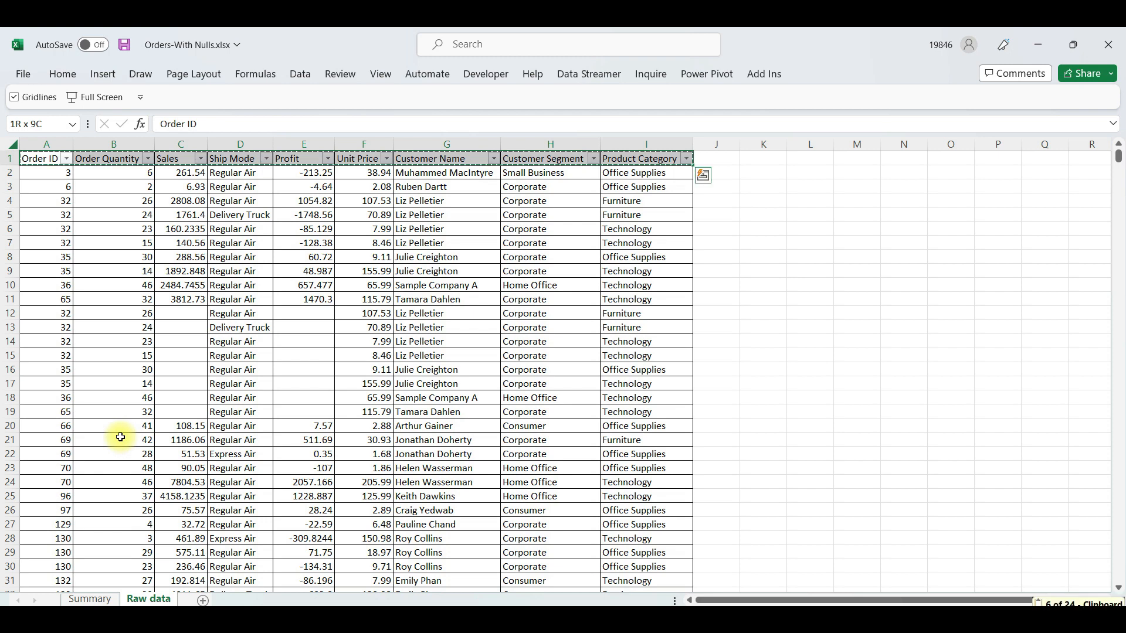
pyautogui.hotkey('ctrl', 'pageup')
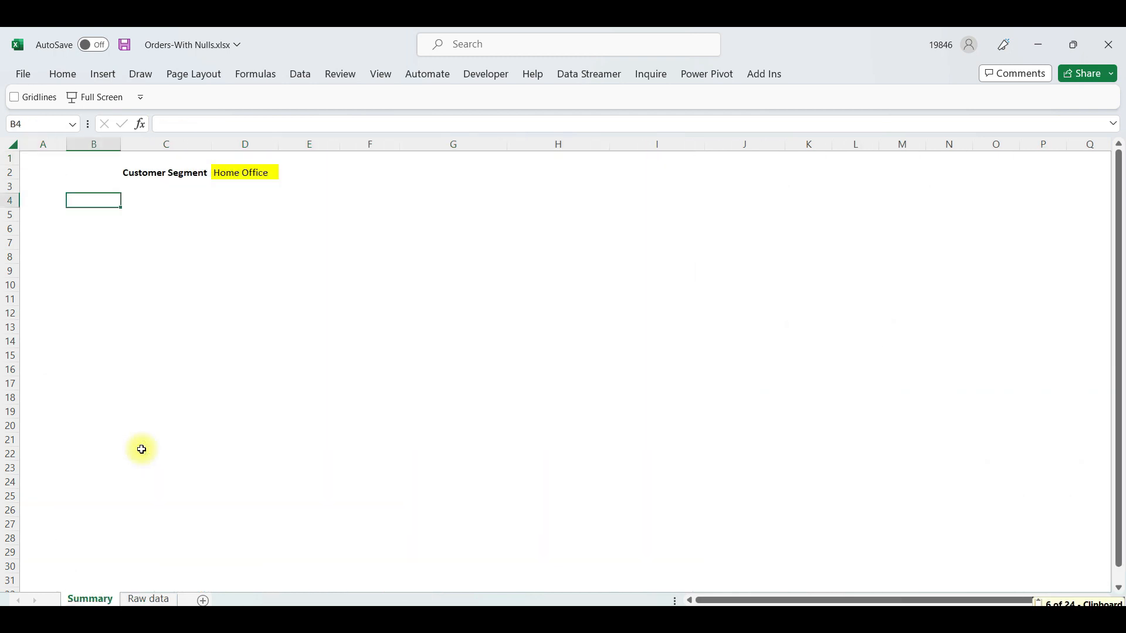
pyautogui.hotkey('ctrl', 'v')
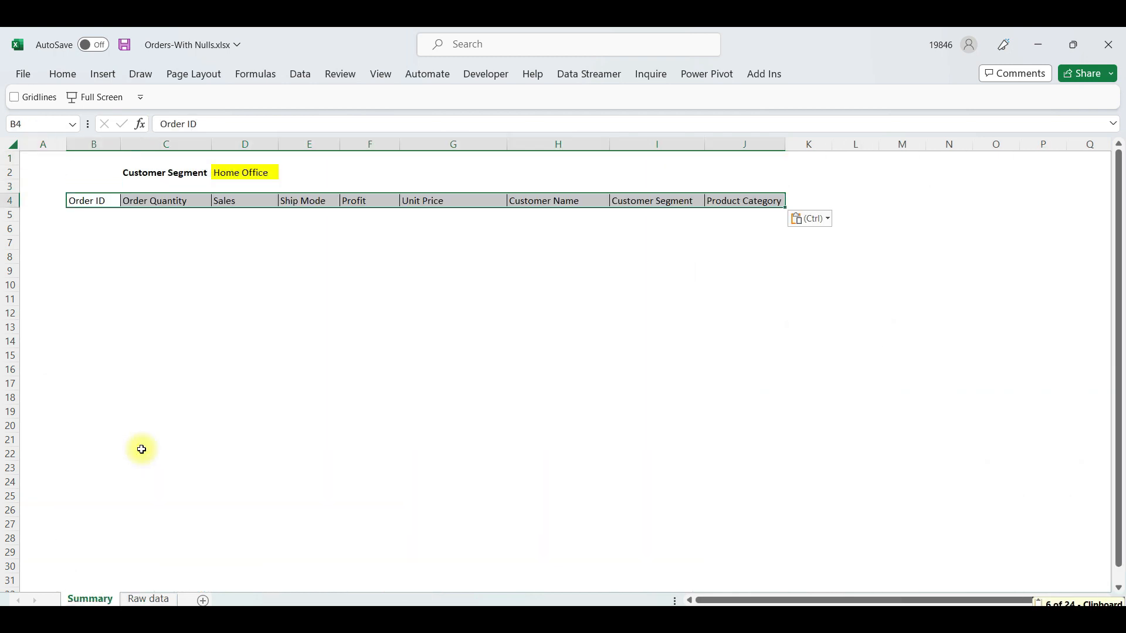
# Make the pasted headers in row 4 of the Summary sheet bold and remove their borders
pyautogui.hotkey('ctrl', 'b')
pyautogui.hotkey('alt', 'h')
pyautogui.press('b')
pyautogui.press('n')
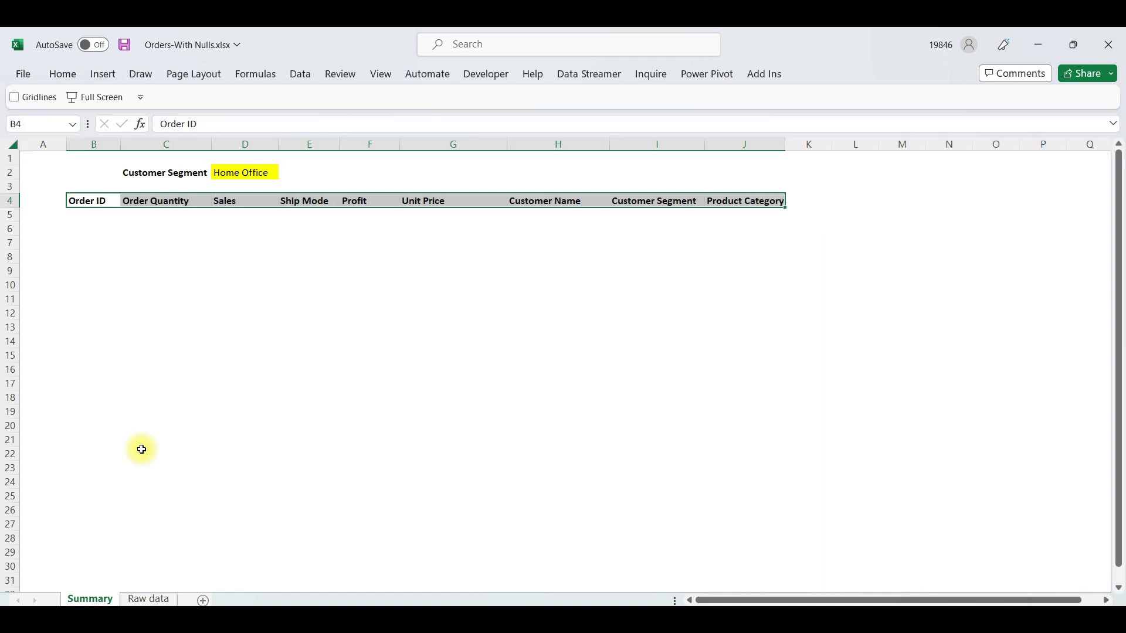
# Start a FILTER formula in Summary cell B5 with 'Raw data'!A2:I1008 as the array
pyautogui.press('Down')
pyautogui.press('Up')
pyautogui.press('Down')
pyautogui.write('=')
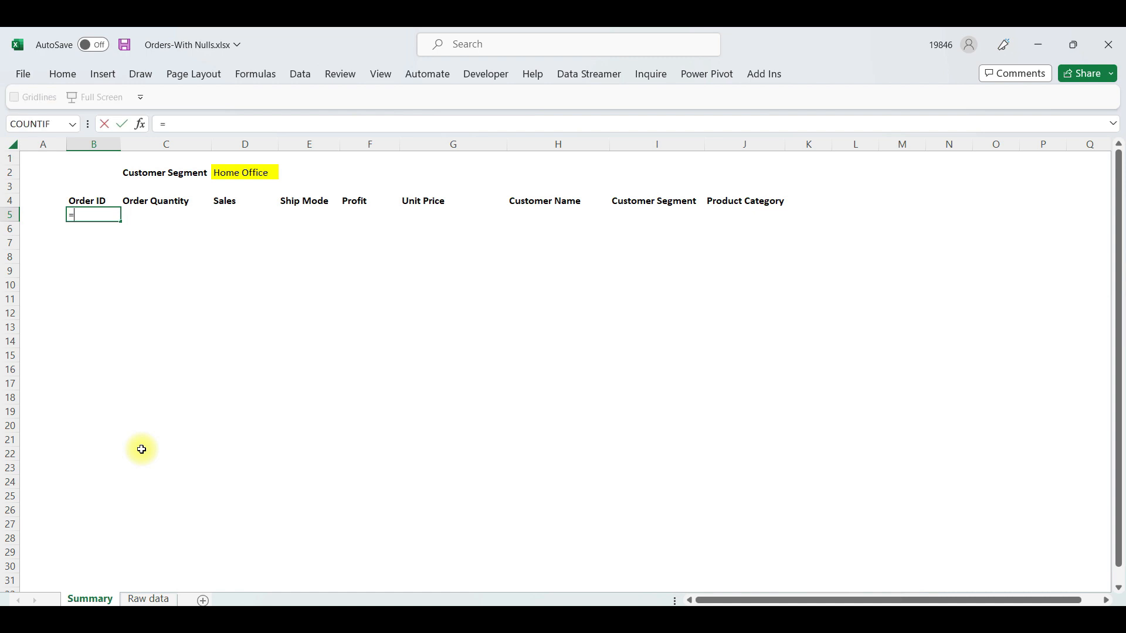
pyautogui.write('filt')
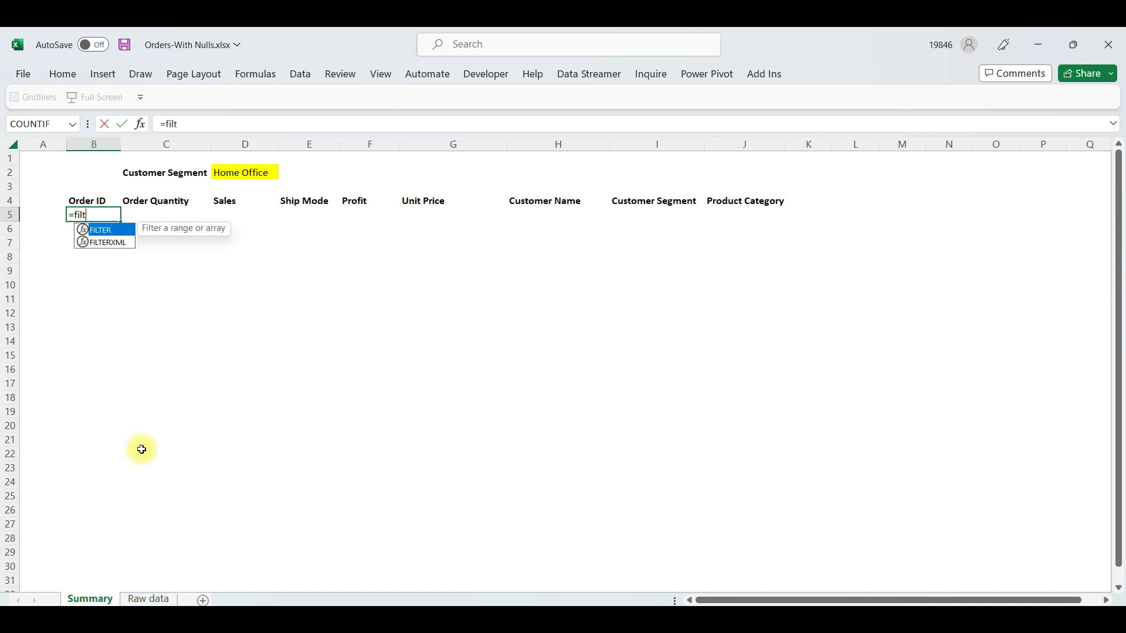
pyautogui.press('Tab')
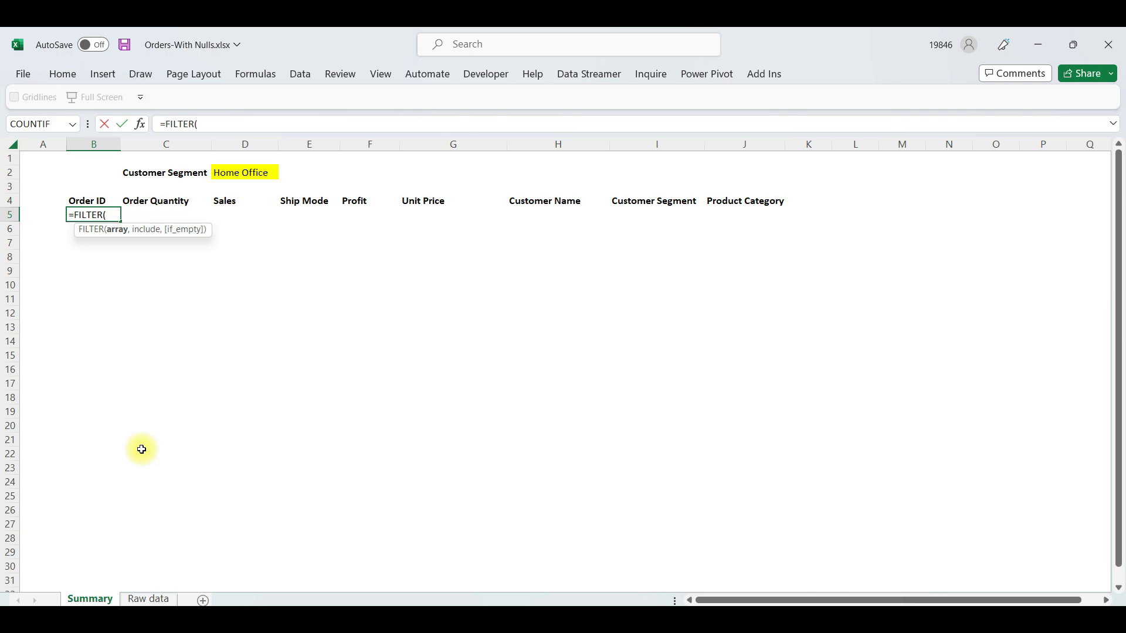
pyautogui.hotkey('ctrl', 'pagedown')
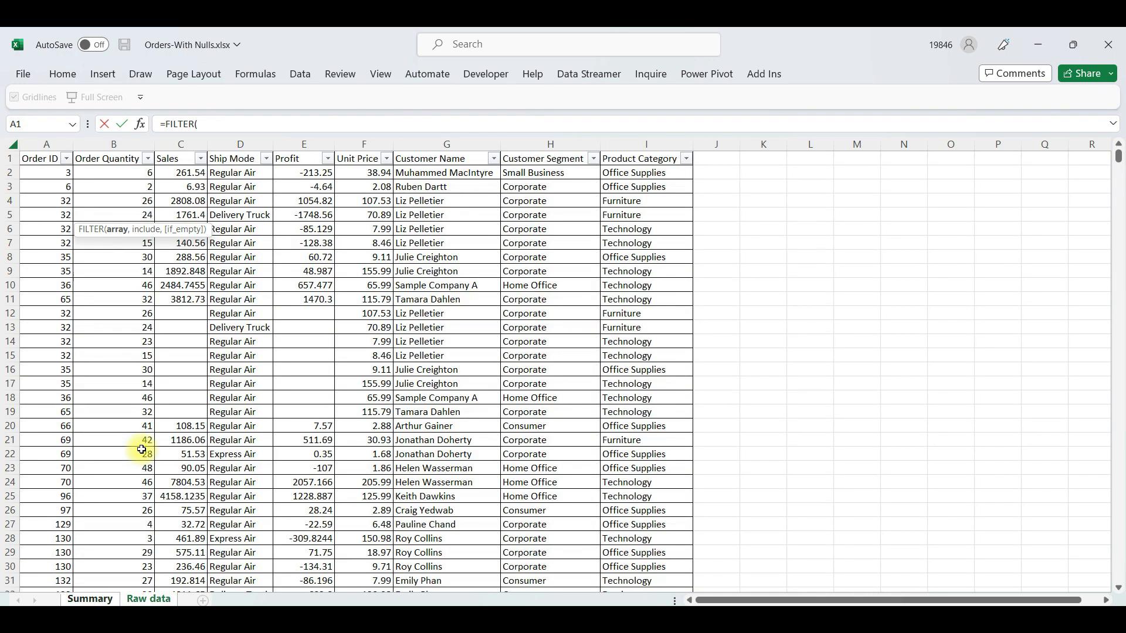
pyautogui.press('Down')
pyautogui.hotkey('ctrl', 'shift', 'Right')
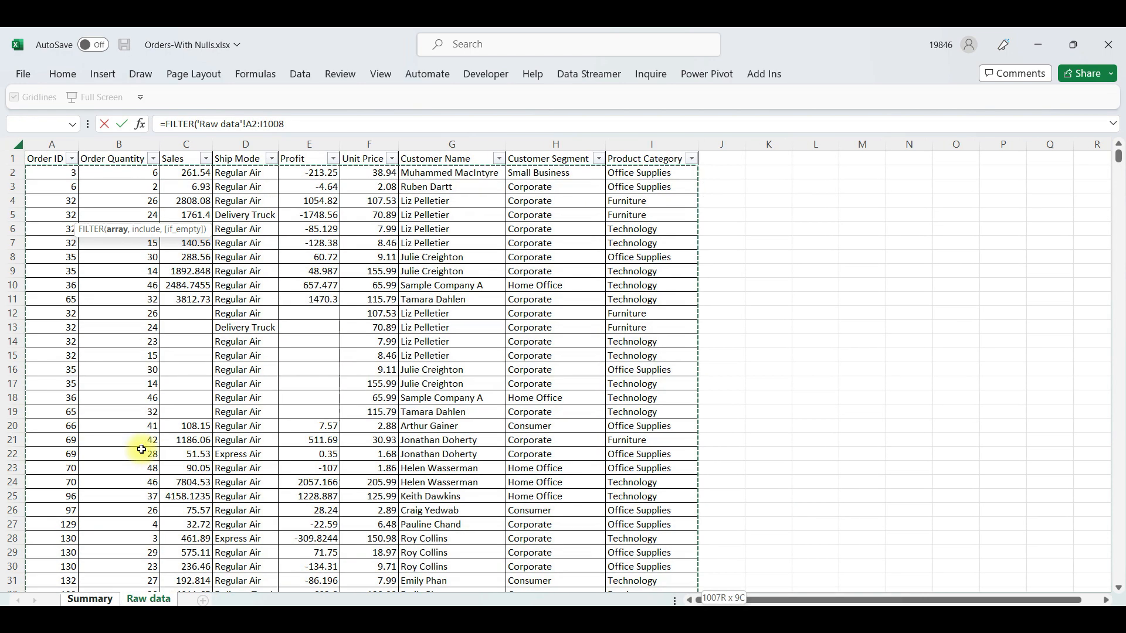
pyautogui.hotkey('ctrl', 'shift', 'Down')
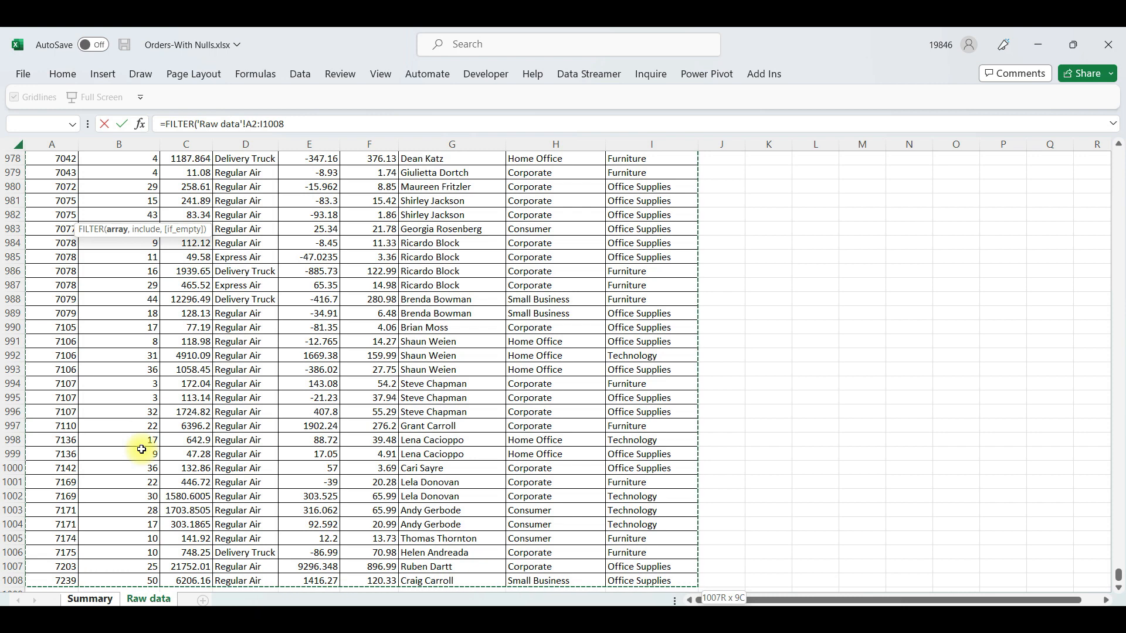
pyautogui.write(",'Raw data'!H1")
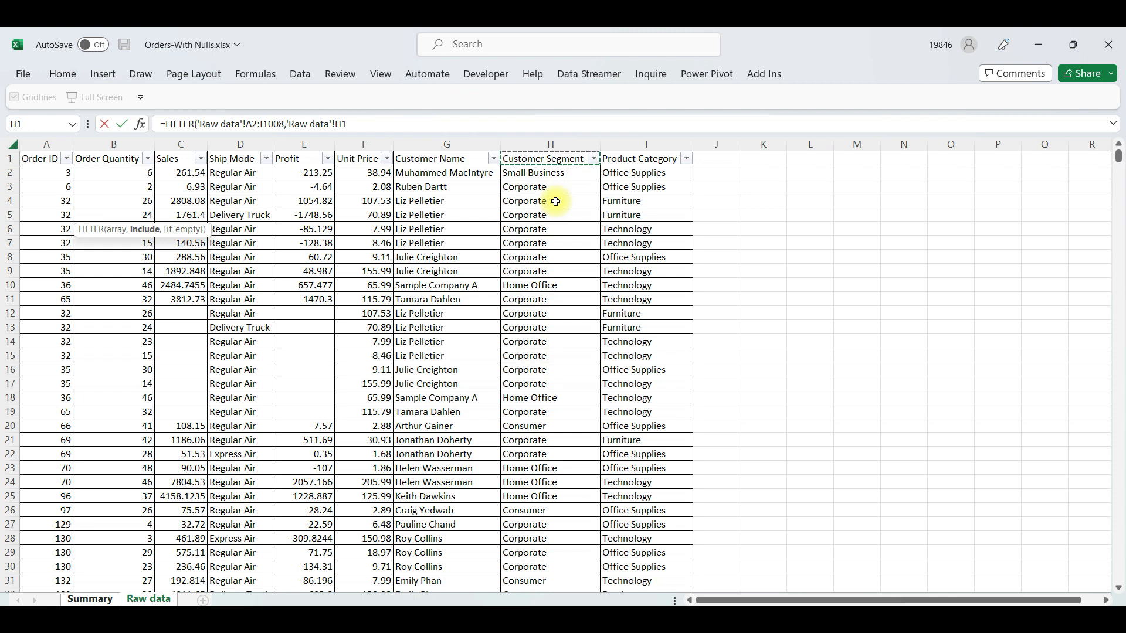
# Use 'Raw data'!H2:H1008 as the Customer Segment range in the include argument, followed by an equals sign
pyautogui.press('Down')
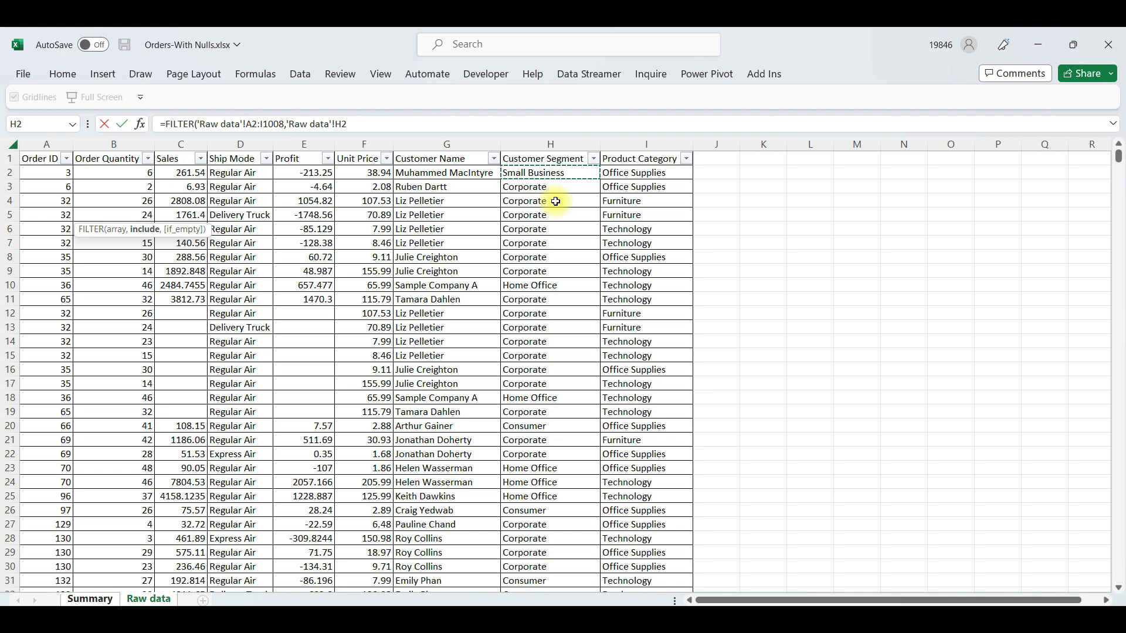
pyautogui.hotkey('ctrl', 'shift', 'Down')
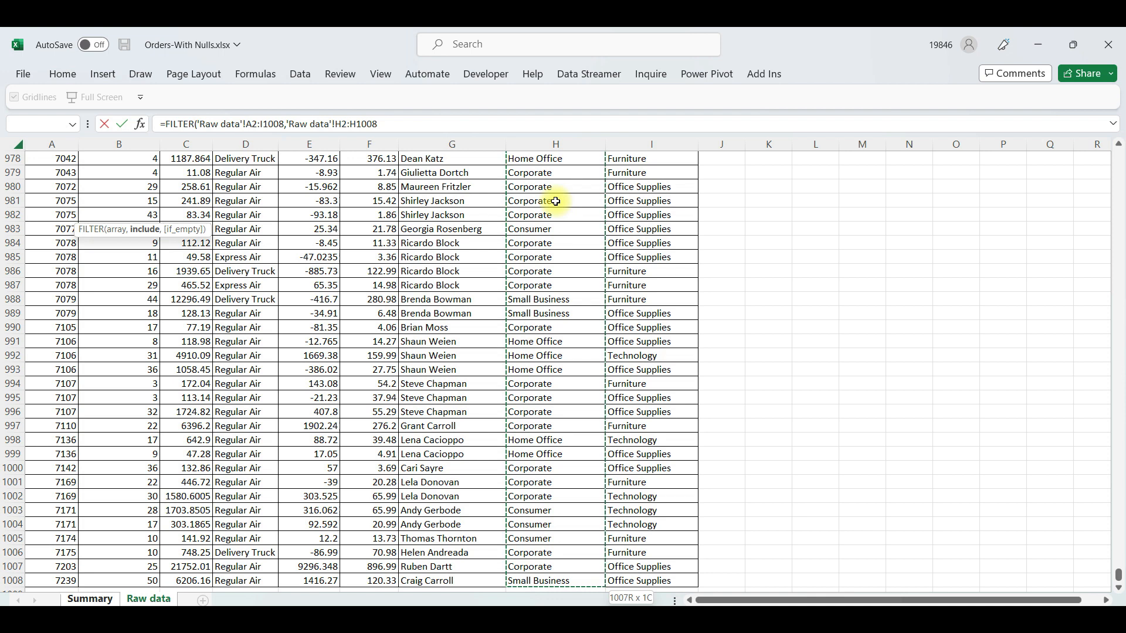
pyautogui.write(',')
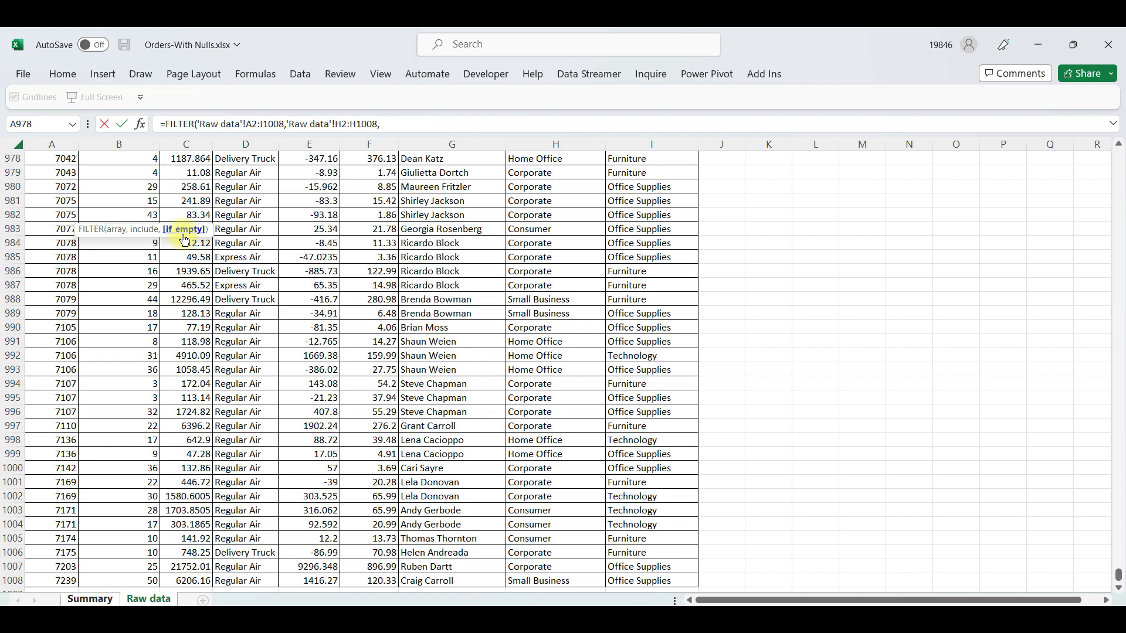
pyautogui.press('BackSpace')
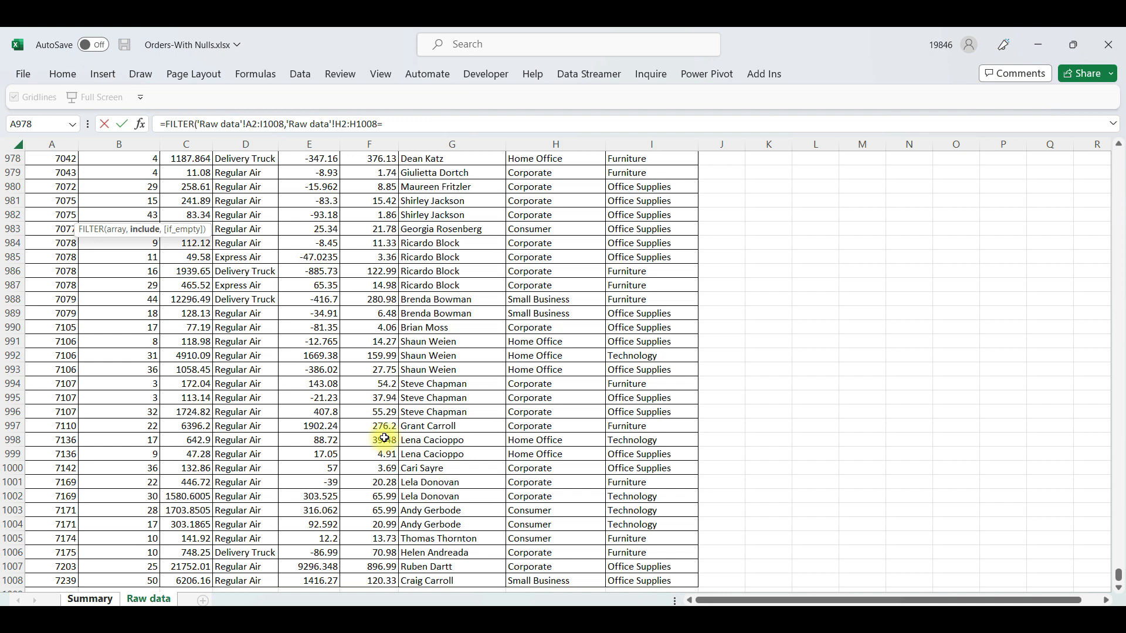
pyautogui.write('ome Office")')
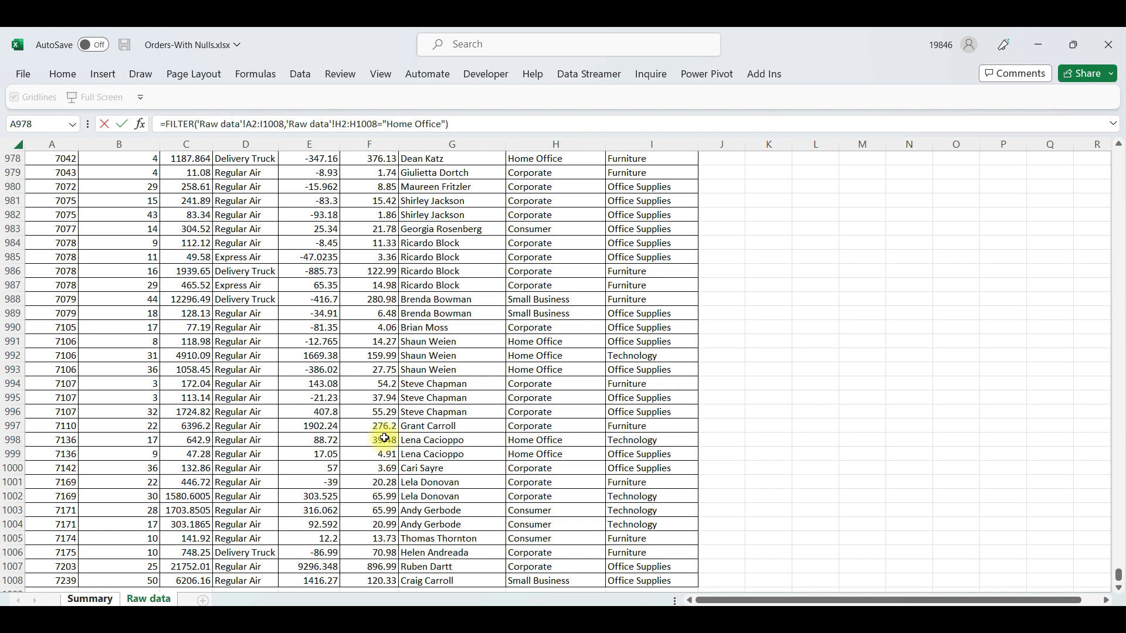
pyautogui.press('BackSpace')
pyautogui.press('BackSpace')
pyautogui.press('BackSpace')
pyautogui.press('BackSpace')
pyautogui.press('BackSpace')
pyautogui.press('BackSpace')
pyautogui.press('BackSpace')
pyautogui.press('BackSpace')
pyautogui.press('BackSpace')
pyautogui.press('BackSpace')
pyautogui.press('BackSpace')
pyautogui.press('BackSpace')
pyautogui.press('BackSpace')
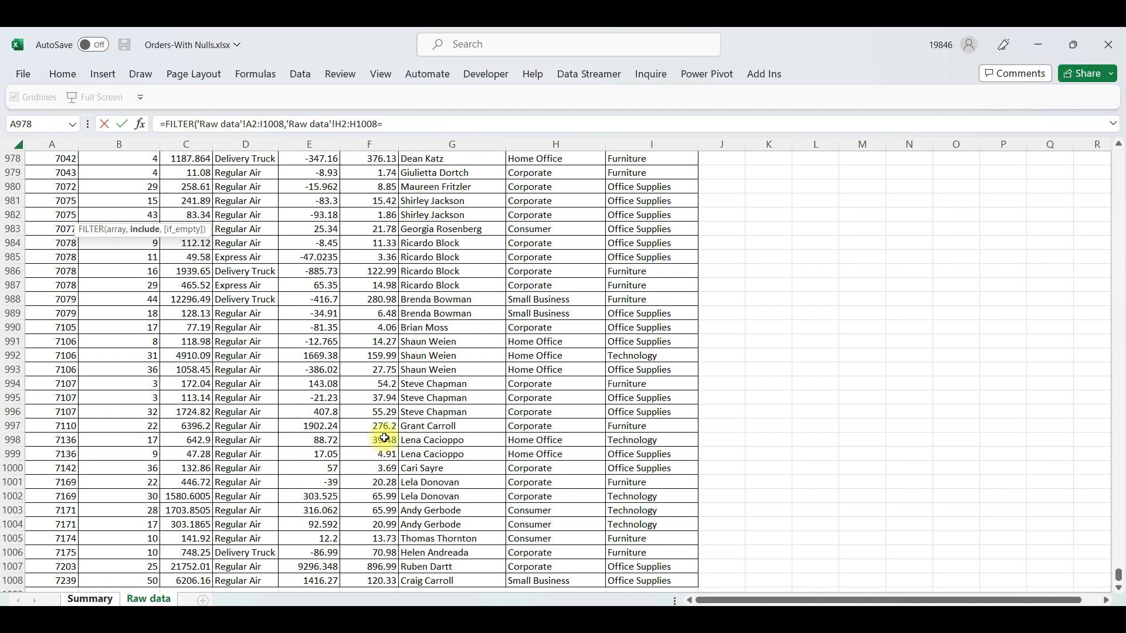
# Compare the segment range with Summary!D2 and enter the completed formula =FILTER('Raw data'!A2:I1008,'Raw data'!H2:H1008=Summary!D2)
pyautogui.click(90, 598)
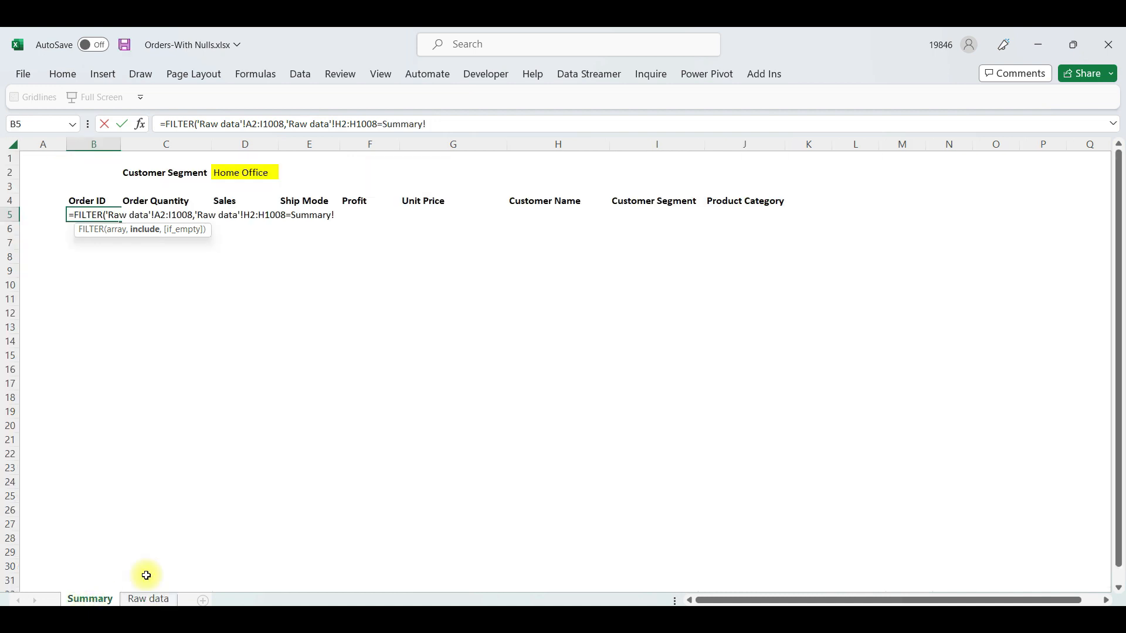
pyautogui.click(237, 173)
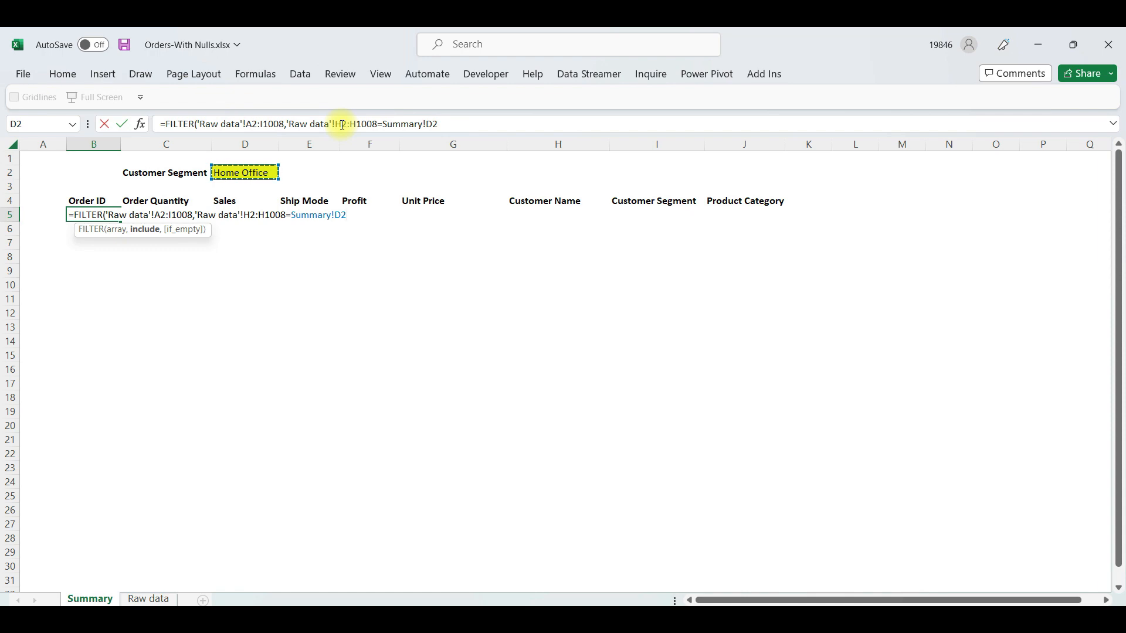
pyautogui.write(')')
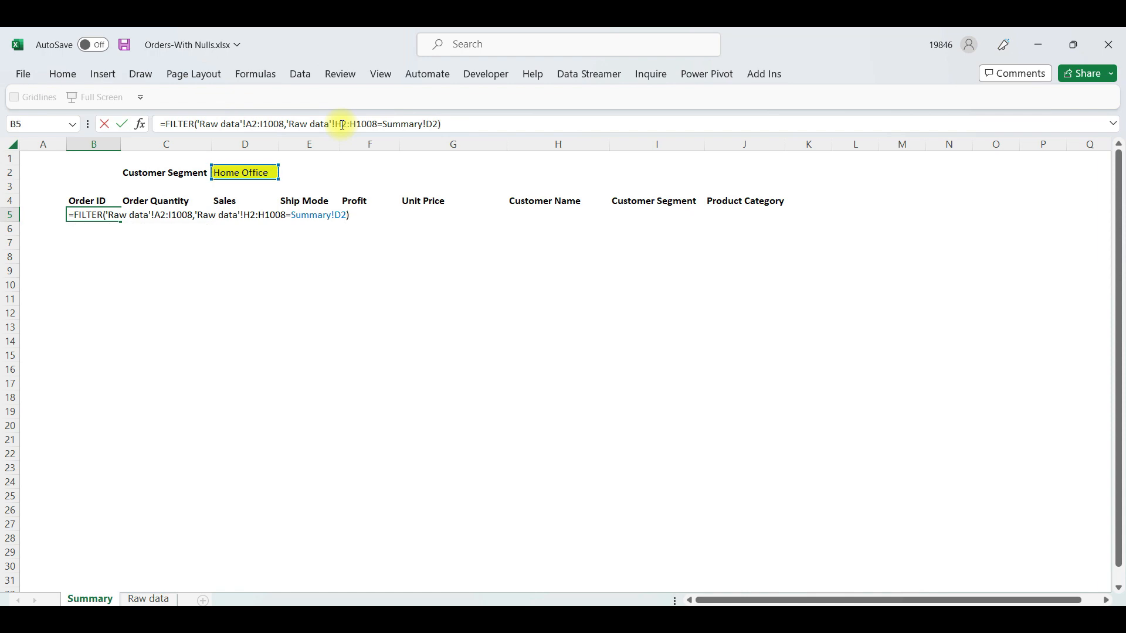
pyautogui.press('Return')
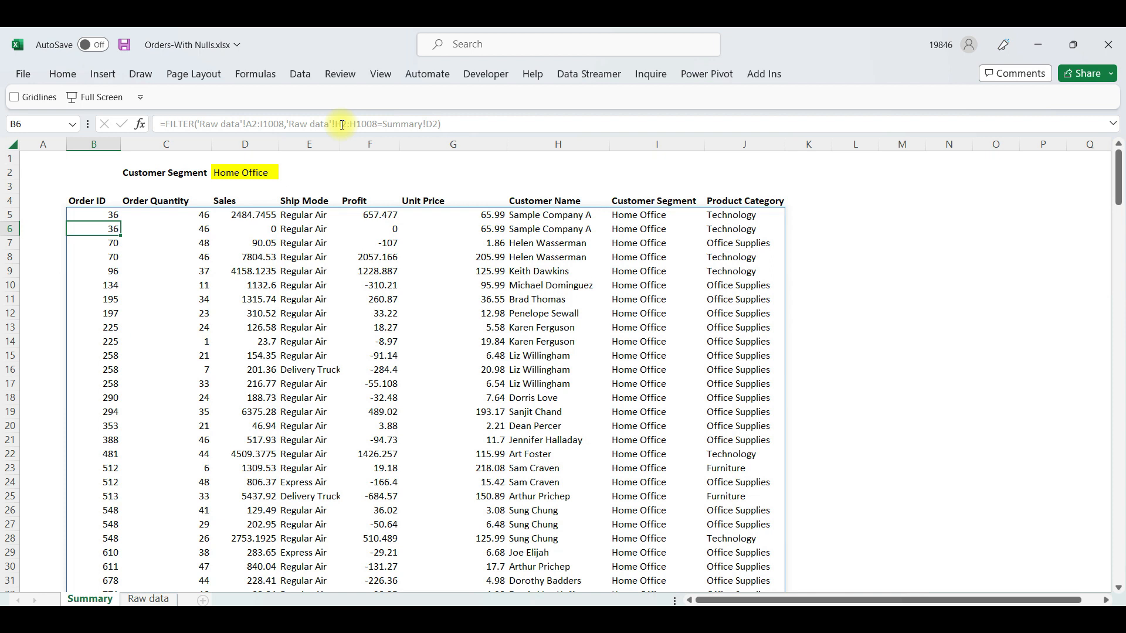
# Choose Small Business in the D2 dropdown and check the filtered rows and their Customer Segment column
pyautogui.click(249, 172)
pyautogui.click(285, 172)
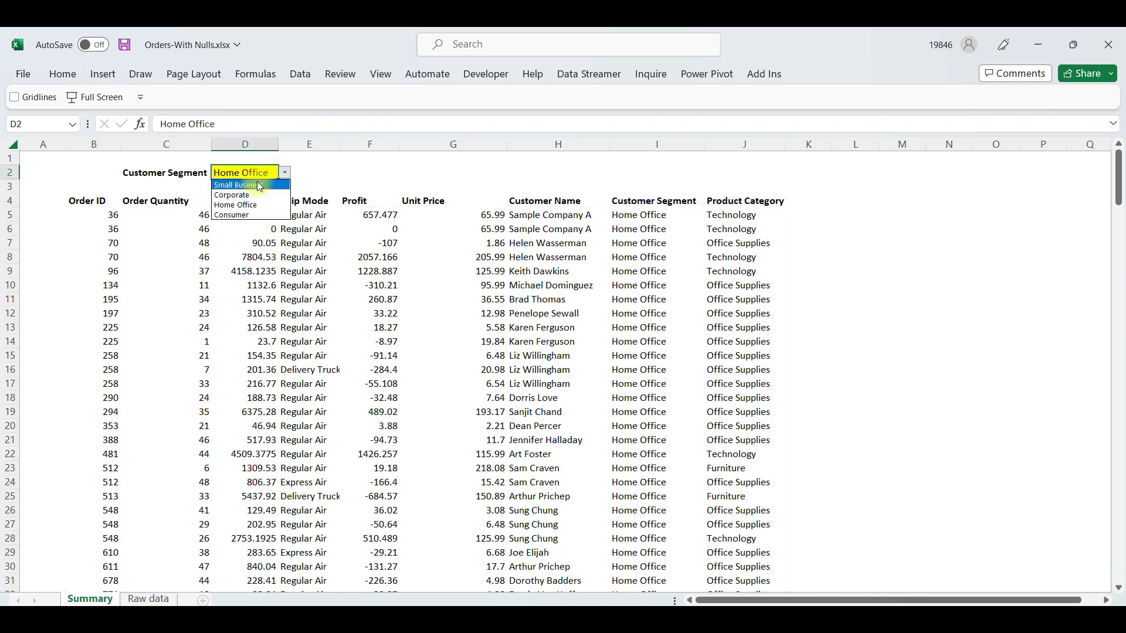
pyautogui.click(259, 186)
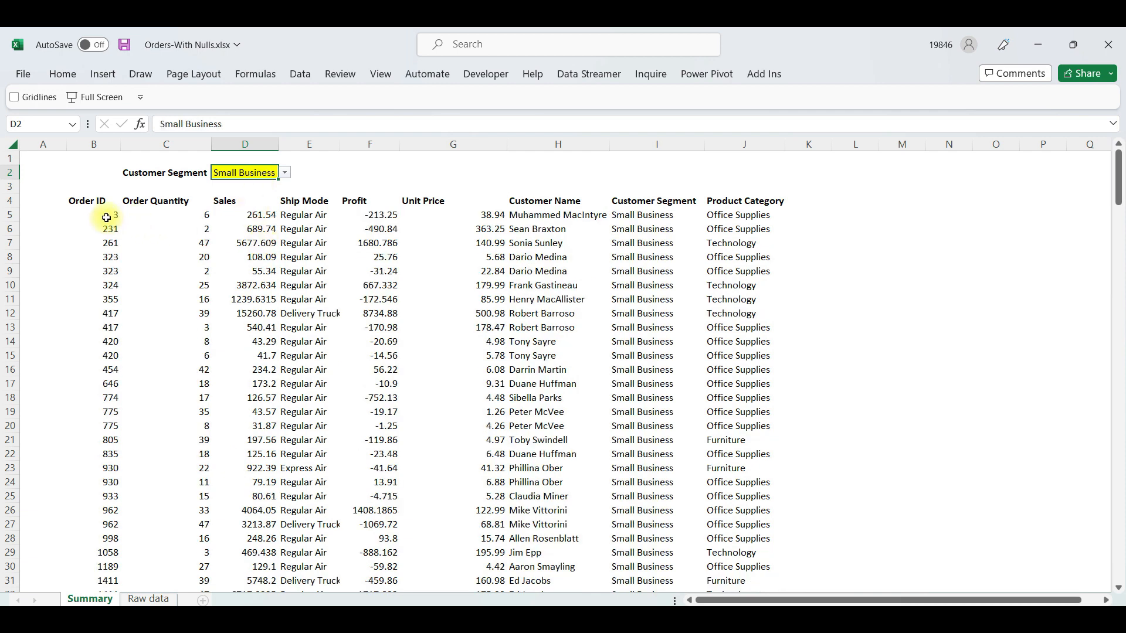
pyautogui.moveTo(105, 221); pyautogui.dragTo(493, 230)
pyautogui.moveTo(629, 261); pyautogui.dragTo(654, 370)
pyautogui.click(486, 267)
# Test the D2 dropdown with Home Office and Consumer, and set it to Corporate
pyautogui.click(254, 173)
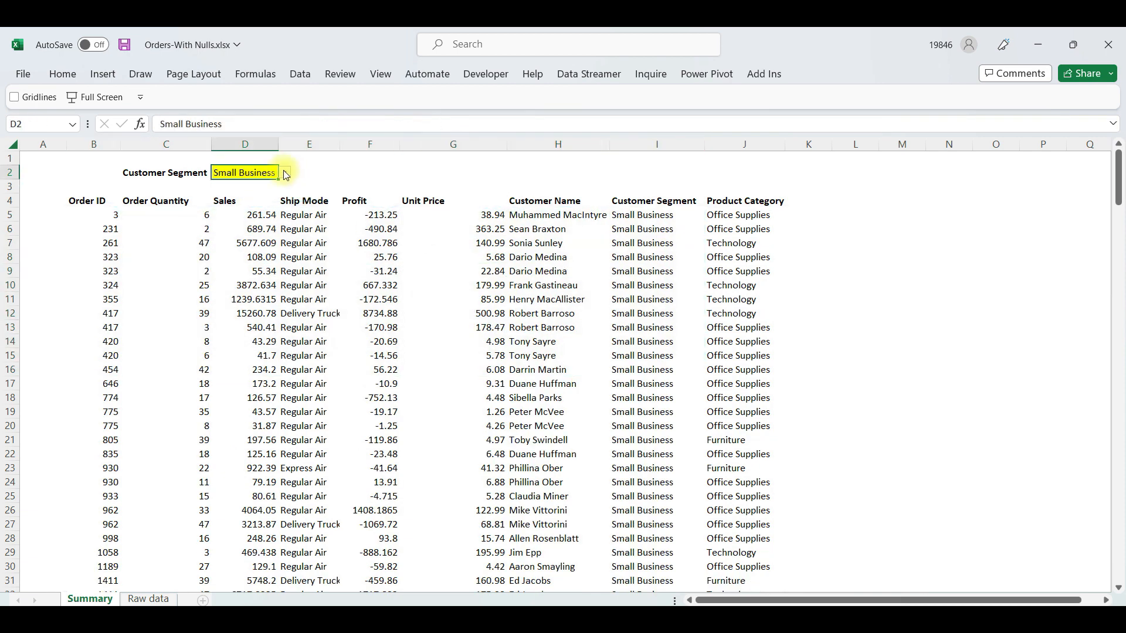
pyautogui.click(285, 174)
pyautogui.click(258, 205)
pyautogui.click(285, 173)
pyautogui.click(251, 215)
pyautogui.click(285, 173)
pyautogui.click(257, 195)
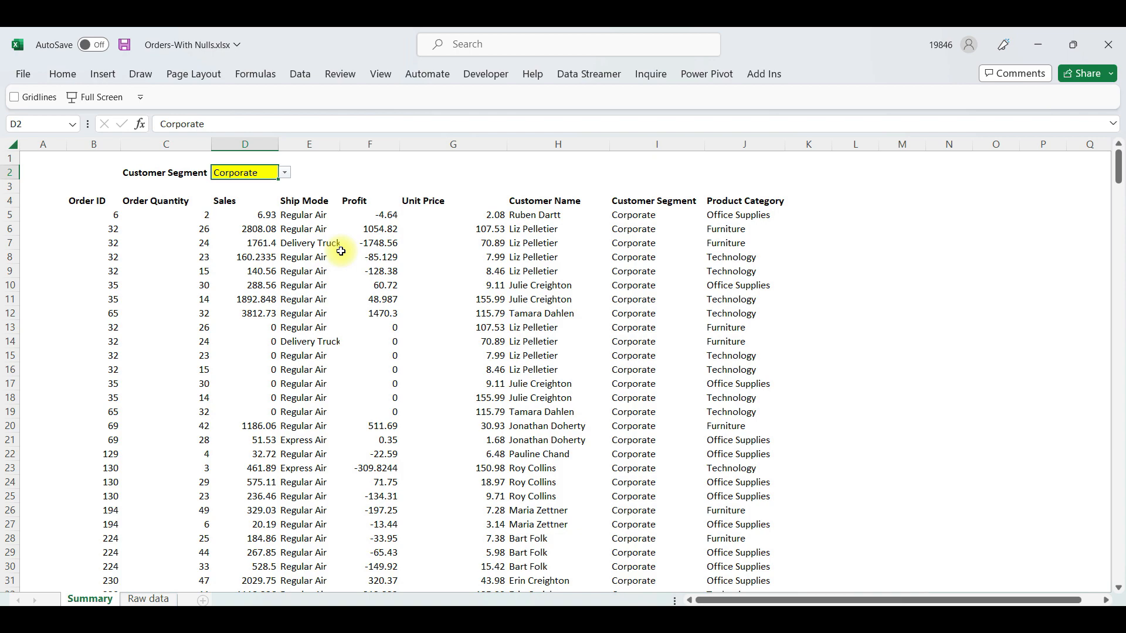
# Examine the extent of the filtered results from B5 across and down, and return to the segment cell D2
pyautogui.click(97, 215)
pyautogui.hotkey('ctrl', 'shift', 'Right')
pyautogui.hotkey('ctrl', 'shift', 'Down')
pyautogui.hotkey('ctrl', 'Up')
pyautogui.press('Up')
pyautogui.press('Right')
pyautogui.press('Up')
pyautogui.press('Up')
pyautogui.press('Right')
pyautogui.press('Down')
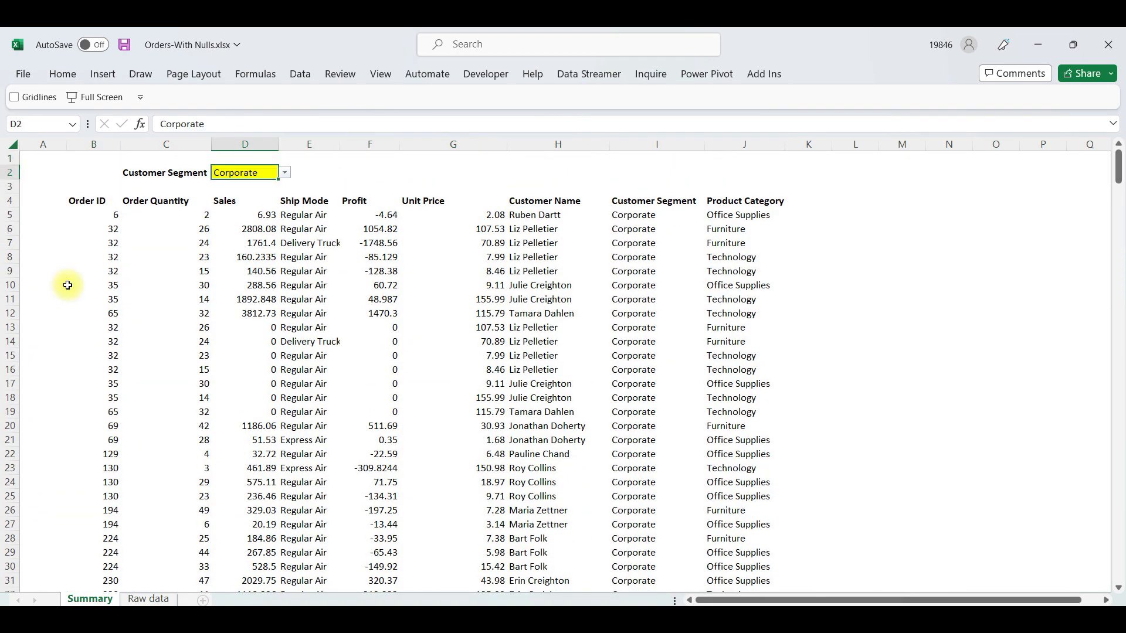
# Delete the FILTER formula and its spilled results from B5 downward, and return to the empty cell B5
pyautogui.click(73, 213)
pyautogui.hotkey('shift', 'Right')
pyautogui.hotkey('ctrl', 'shift', 'Right')
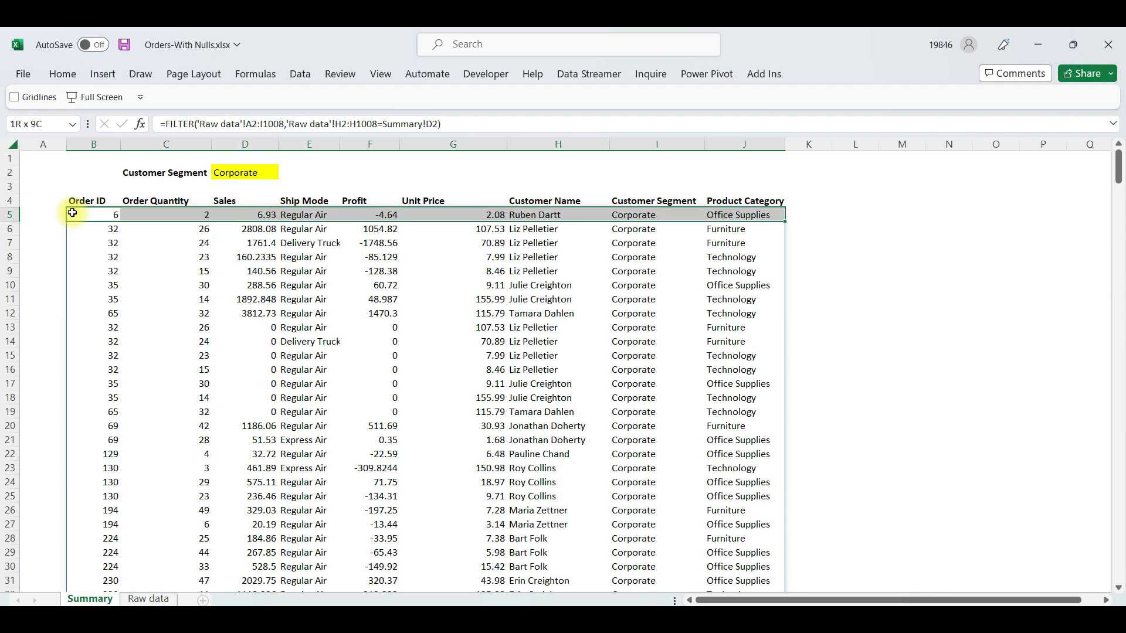
pyautogui.hotkey('ctrl', 'shift', 'Right')
pyautogui.hotkey('ctrl', 'shift', 'Left')
pyautogui.hotkey('shift', 'Right')
pyautogui.hotkey('ctrl', 'shift', 'Down')
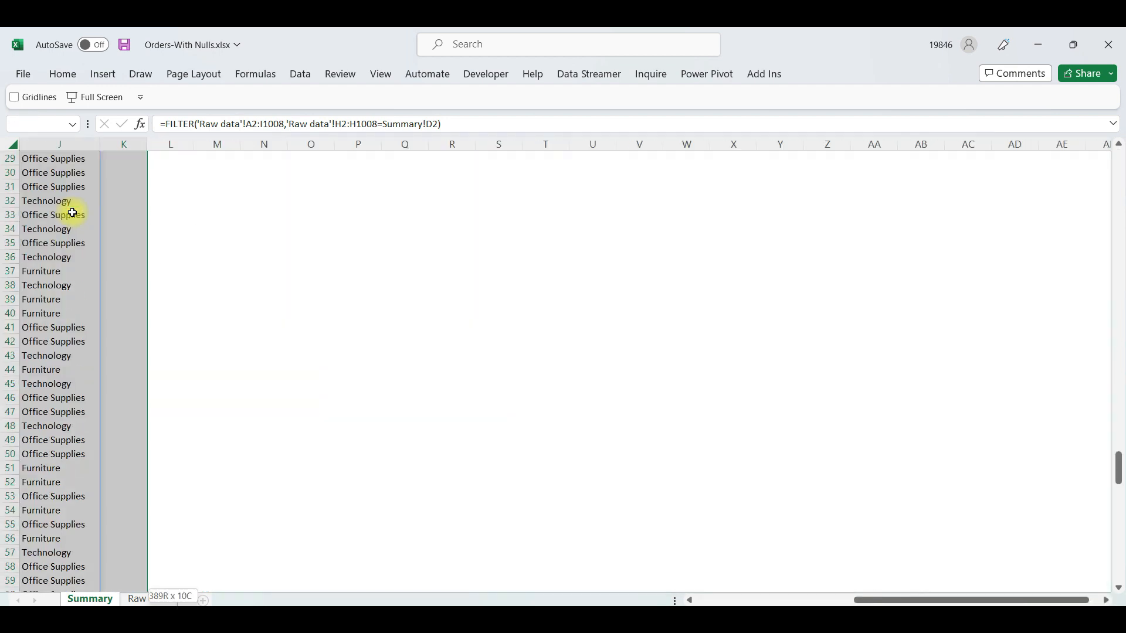
pyautogui.press('Delete')
pyautogui.hotkey('ctrl', 'Home')
pyautogui.press('Right')
pyautogui.press('Down')
pyautogui.press('Down')
pyautogui.press('Down')
pyautogui.press('Down')
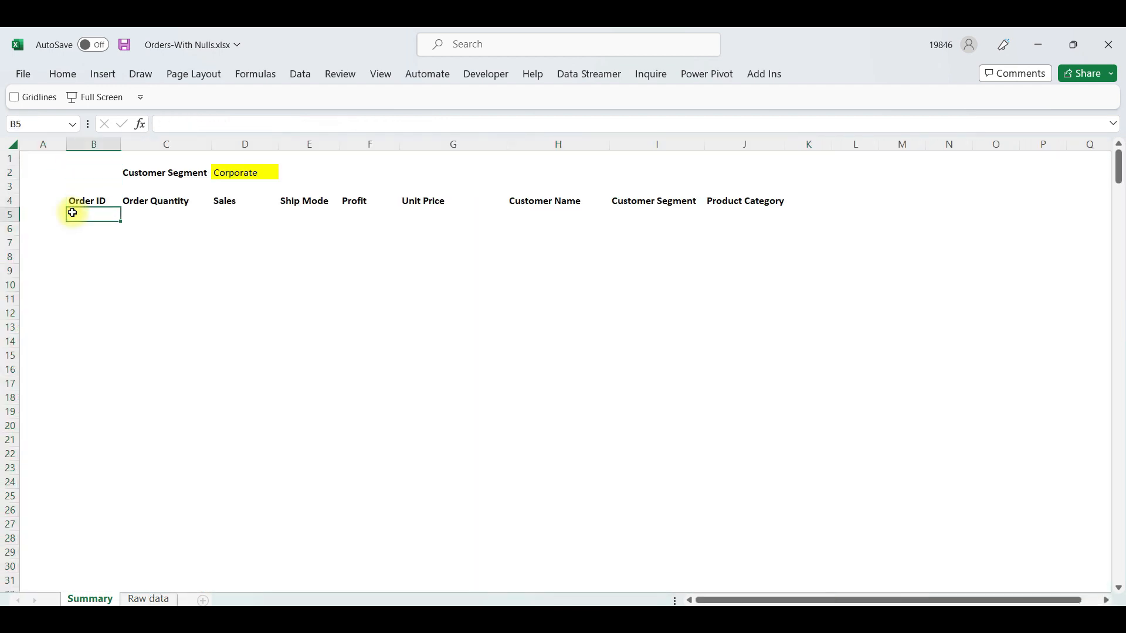
# Convert the Raw data range $A$1:$I$1008 into an Excel table with headers
pyautogui.hotkey('ctrl', 'pagedown')
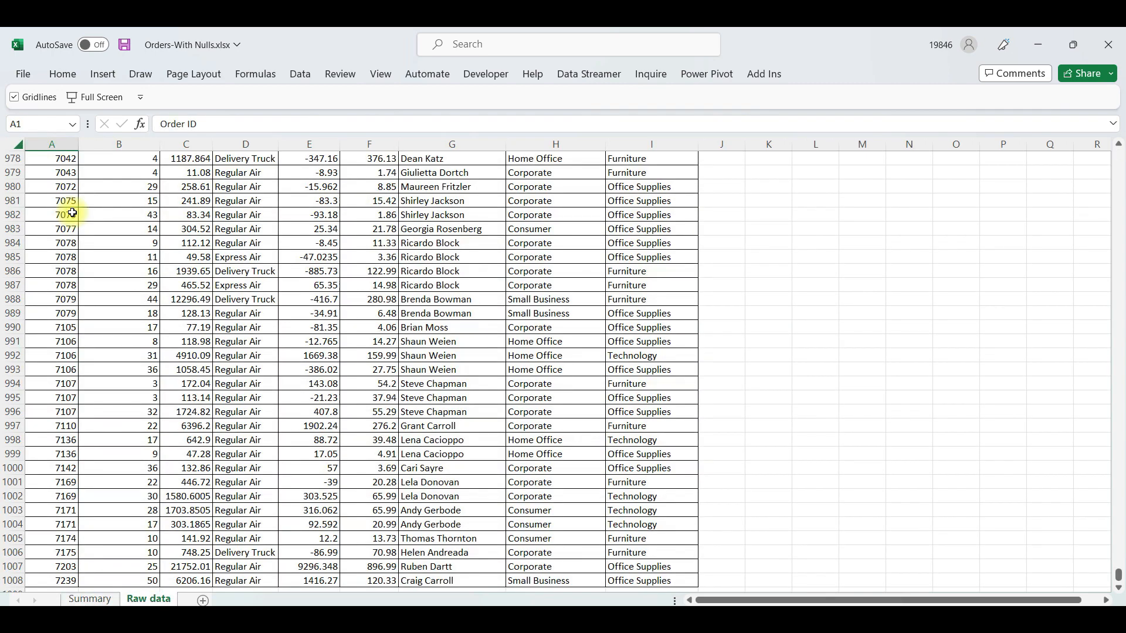
pyautogui.hotkey('ctrl', 'Home')
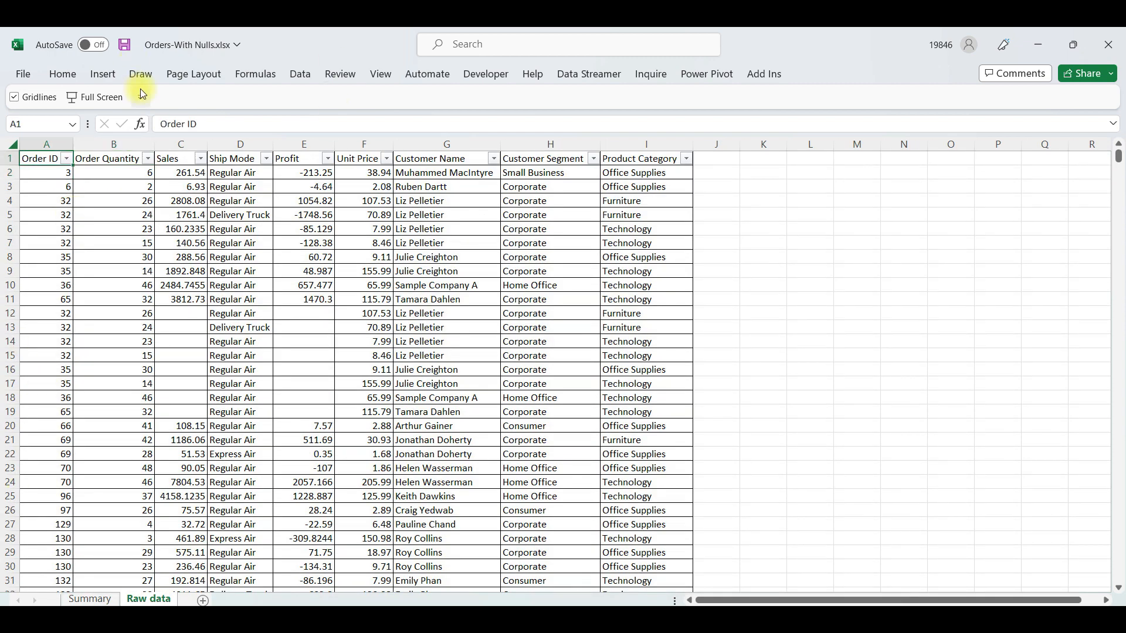
pyautogui.click(104, 76)
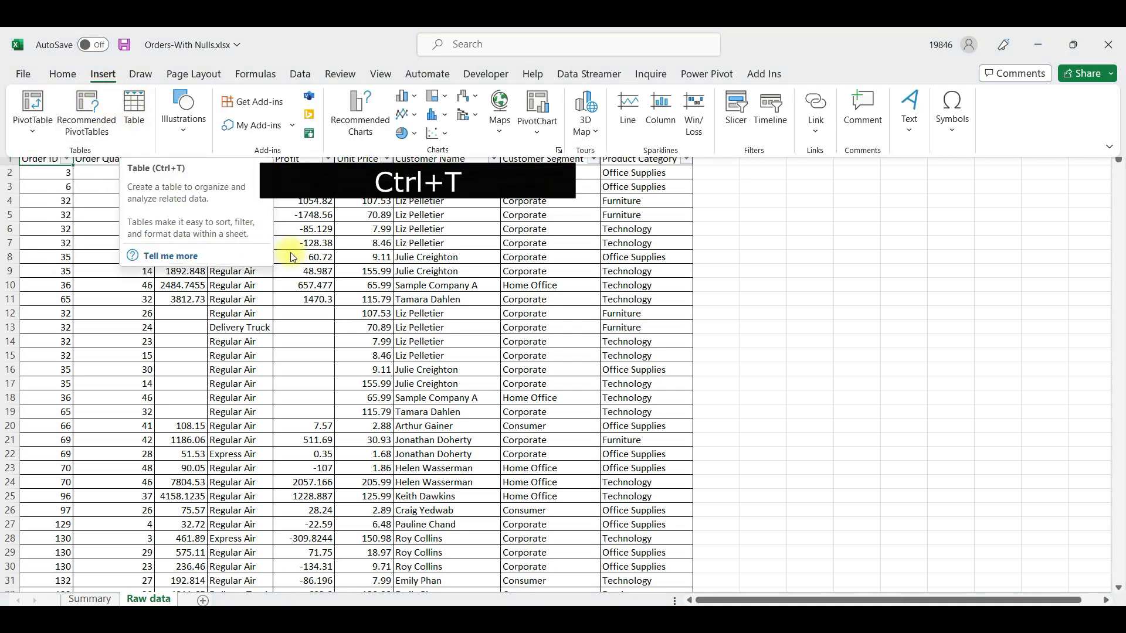
pyautogui.hotkey('ctrl', 't')
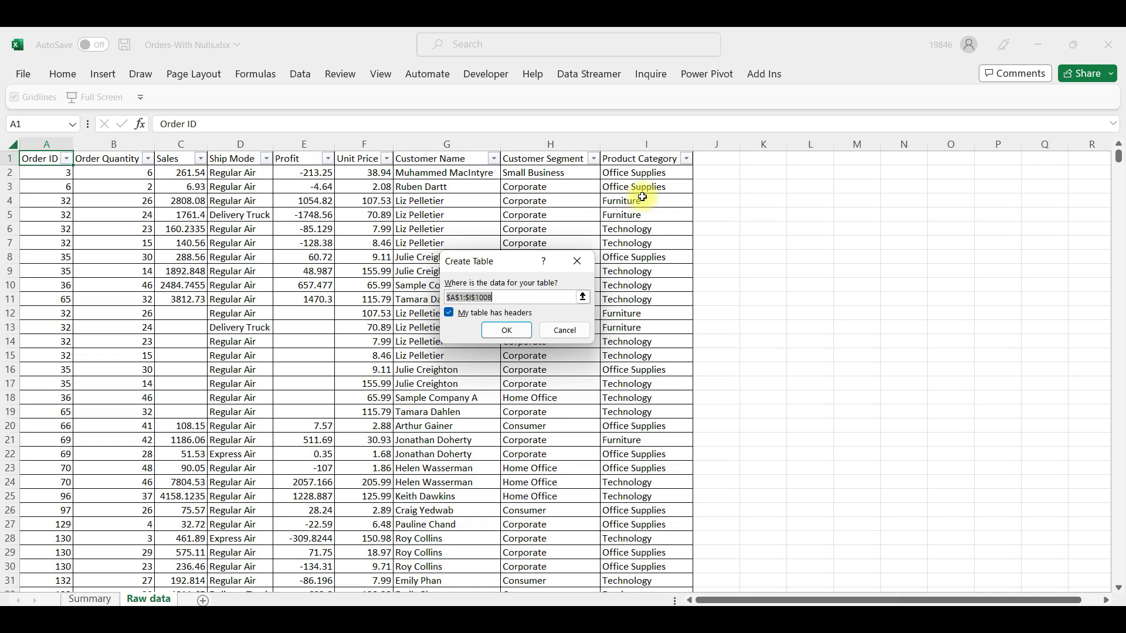
pyautogui.press('Return')
pyautogui.click(453, 263)
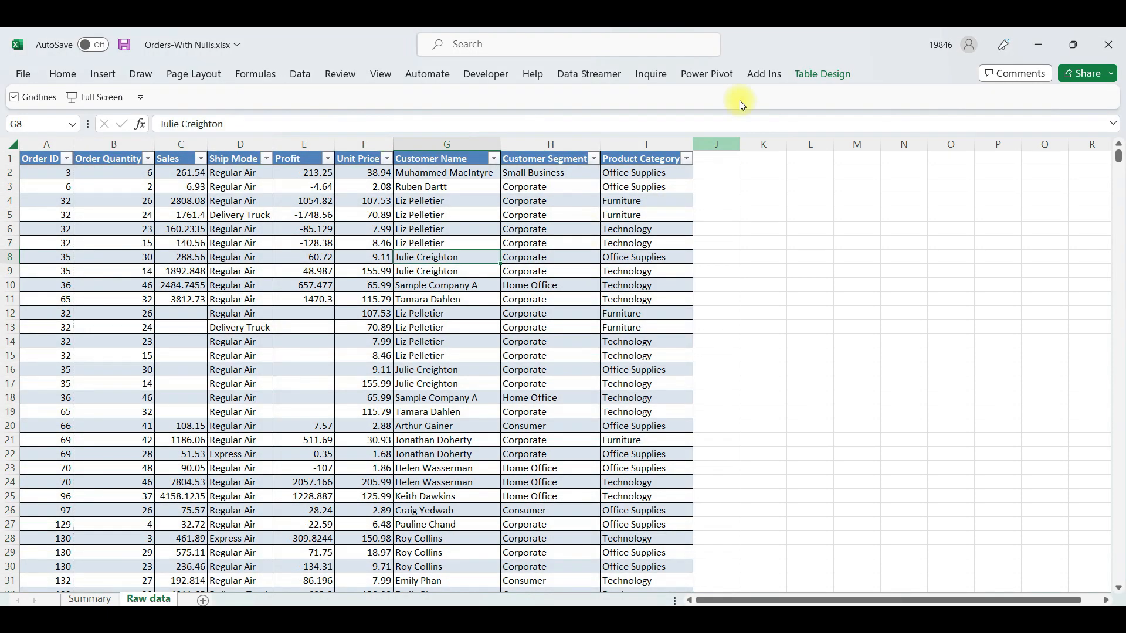
# Check the name assigned to the new table in its design properties
pyautogui.click(823, 72)
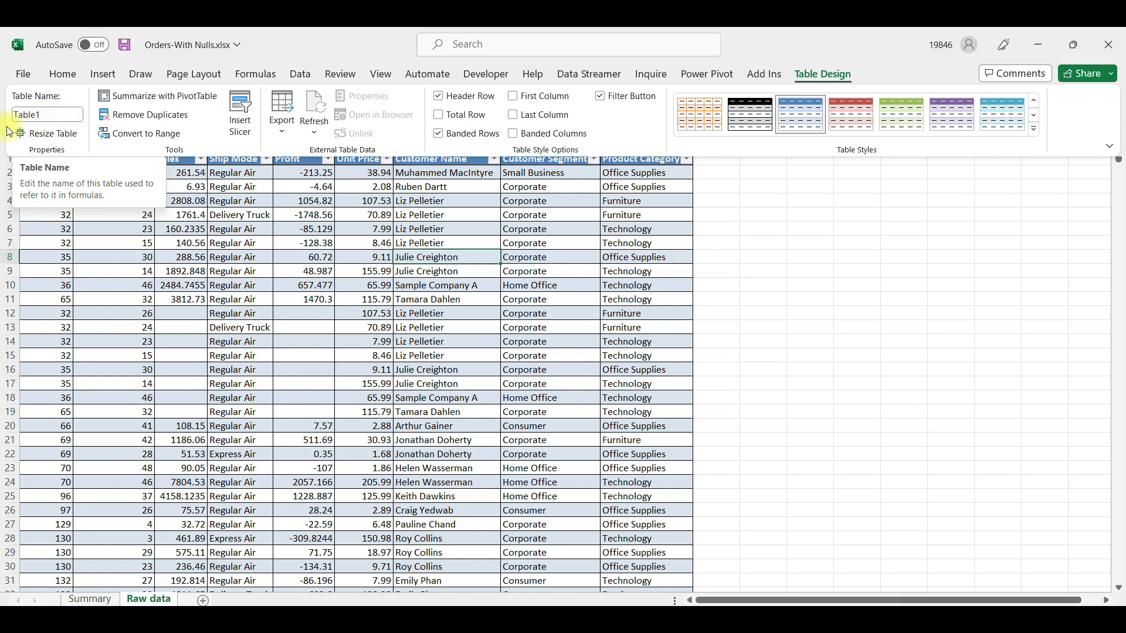
pyautogui.click(25, 115)
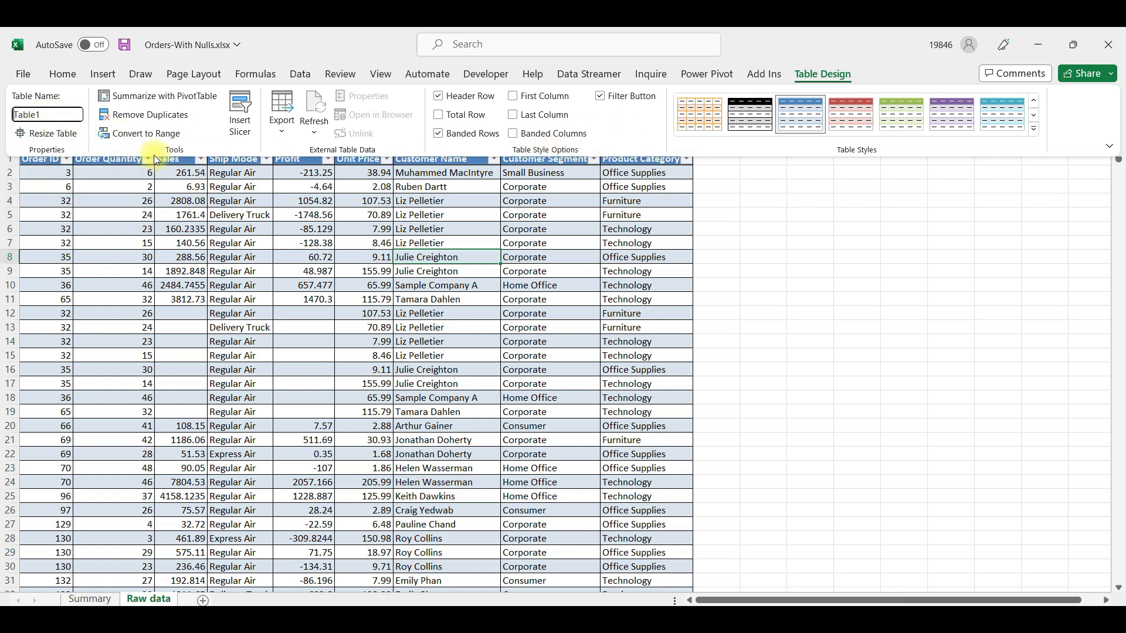
pyautogui.click(278, 219)
pyautogui.click(649, 185)
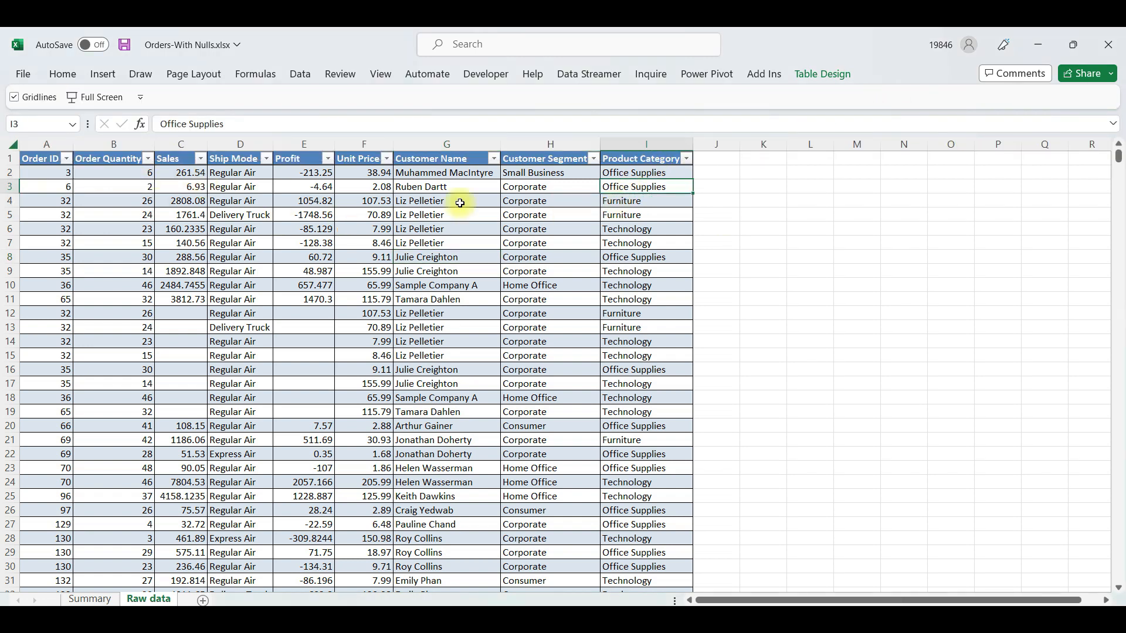
# Clear the table style from the raw data table so it has no coloured banding
pyautogui.click(825, 74)
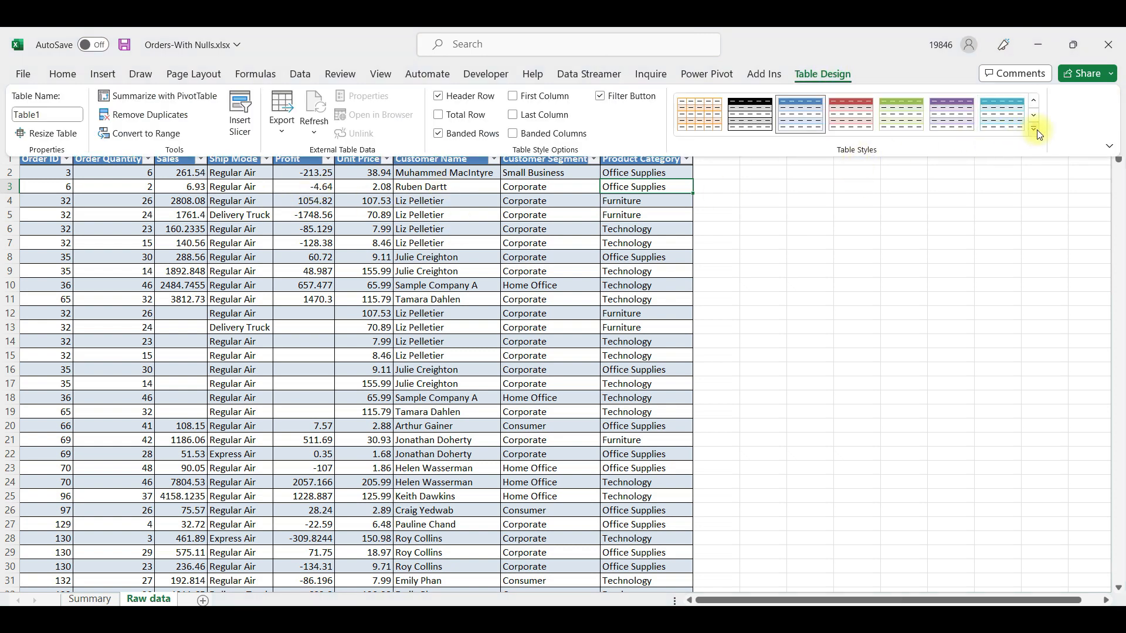
pyautogui.click(1034, 128)
pyautogui.click(719, 559)
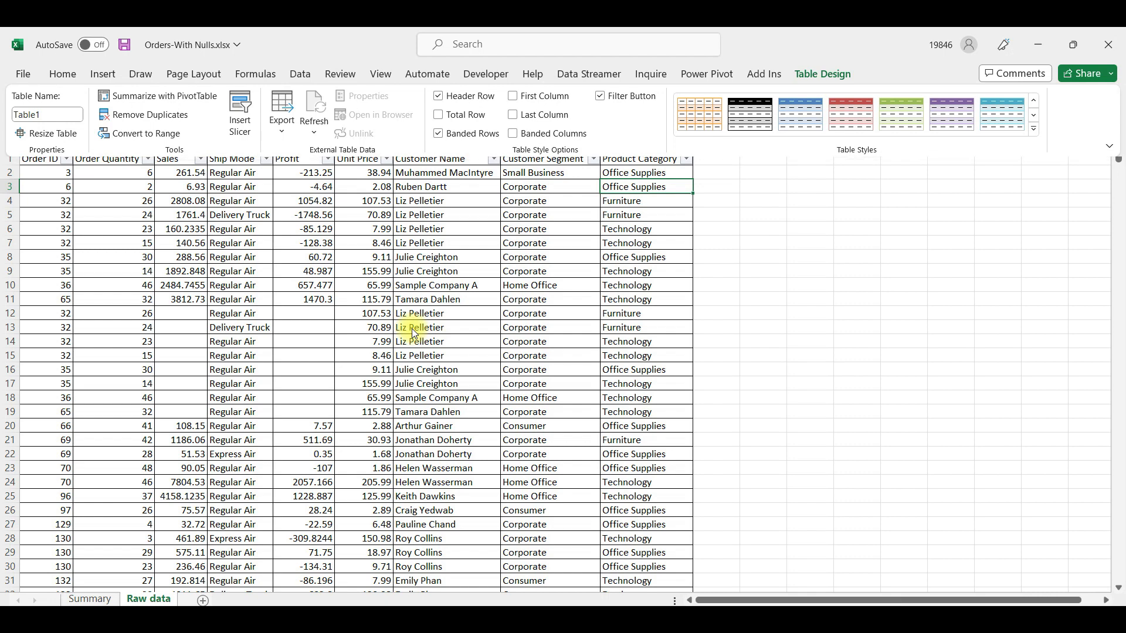
pyautogui.click(449, 252)
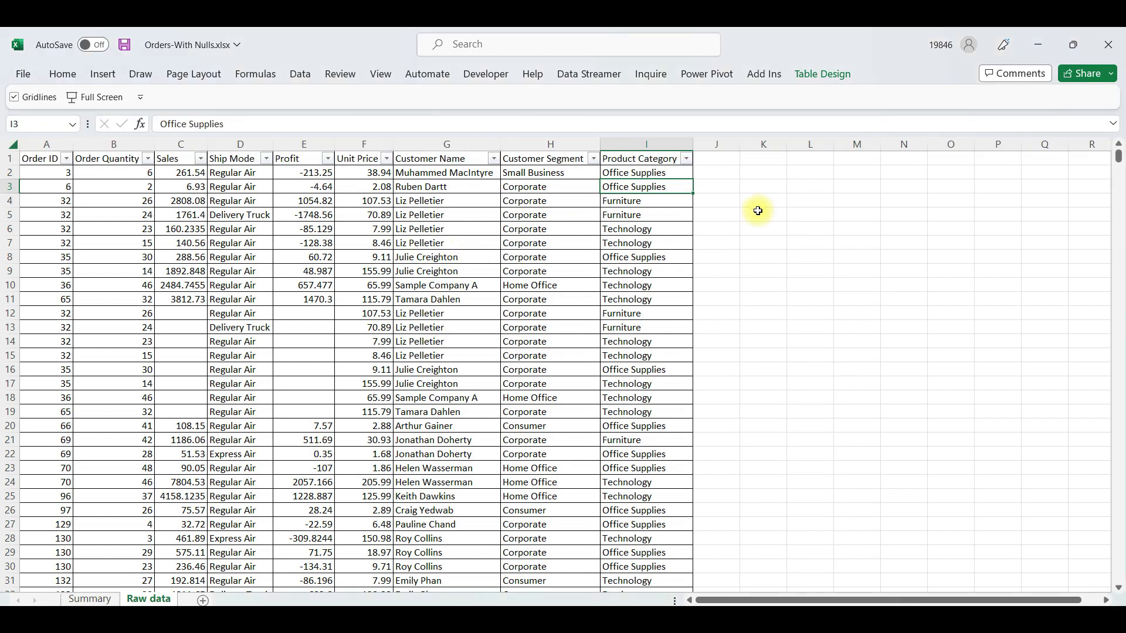
# Begin a FILTER formula in Summary cell B5 with Table1 as the array argument
pyautogui.hotkey('ctrl', 'pageup')
pyautogui.write('=FIL')
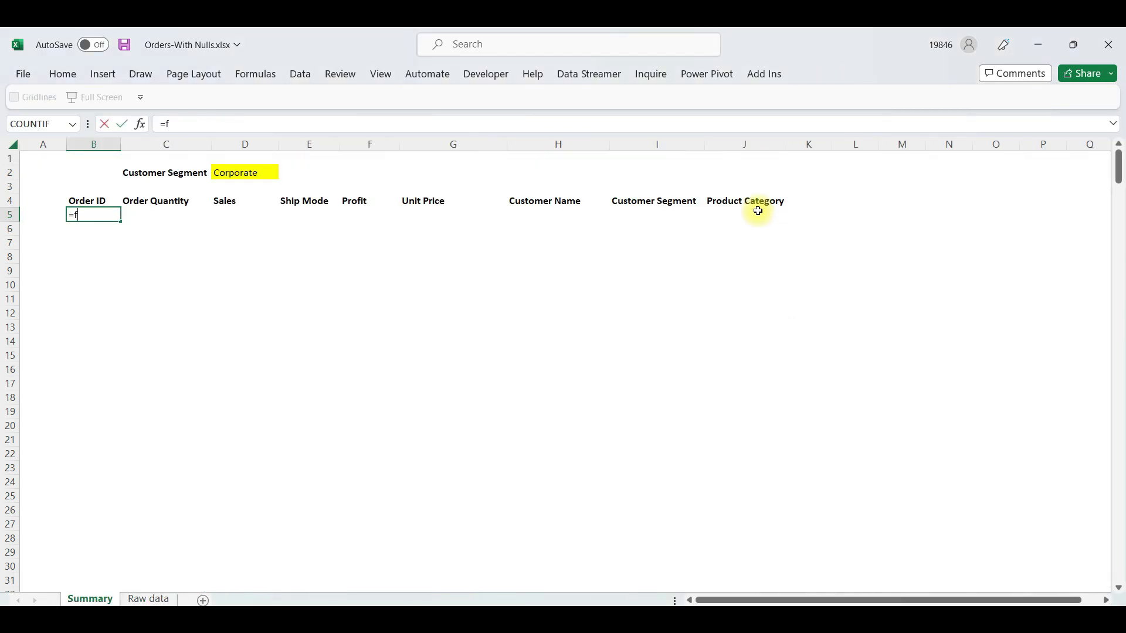
pyautogui.press('Tab')
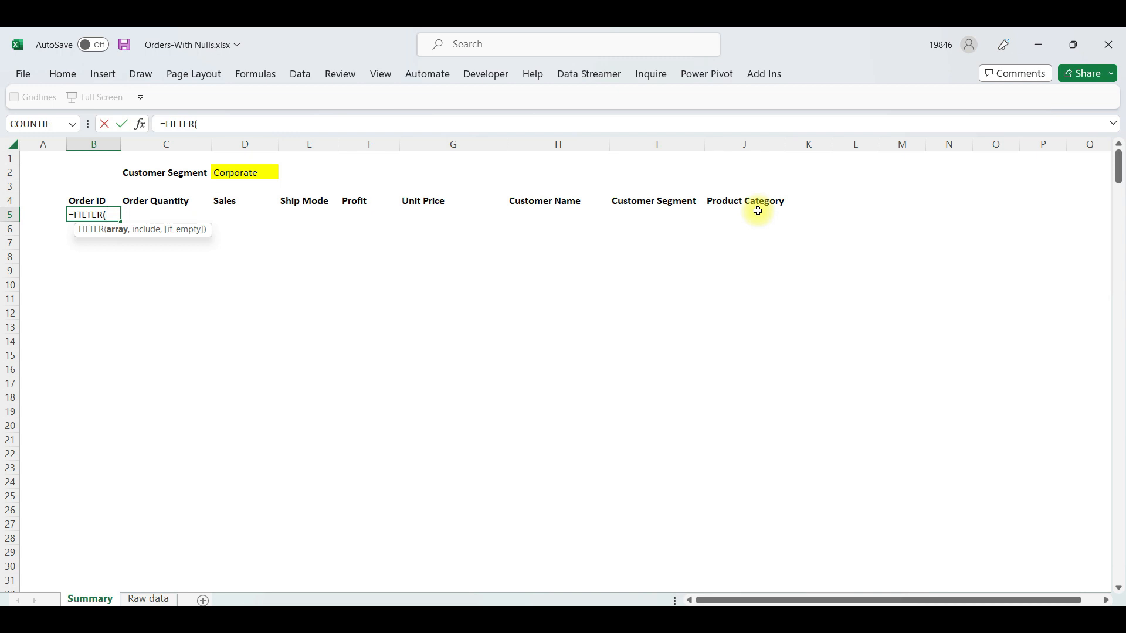
pyautogui.write('tab')
pyautogui.press('BackSpace')
pyautogui.press('Tab')
pyautogui.write(',')
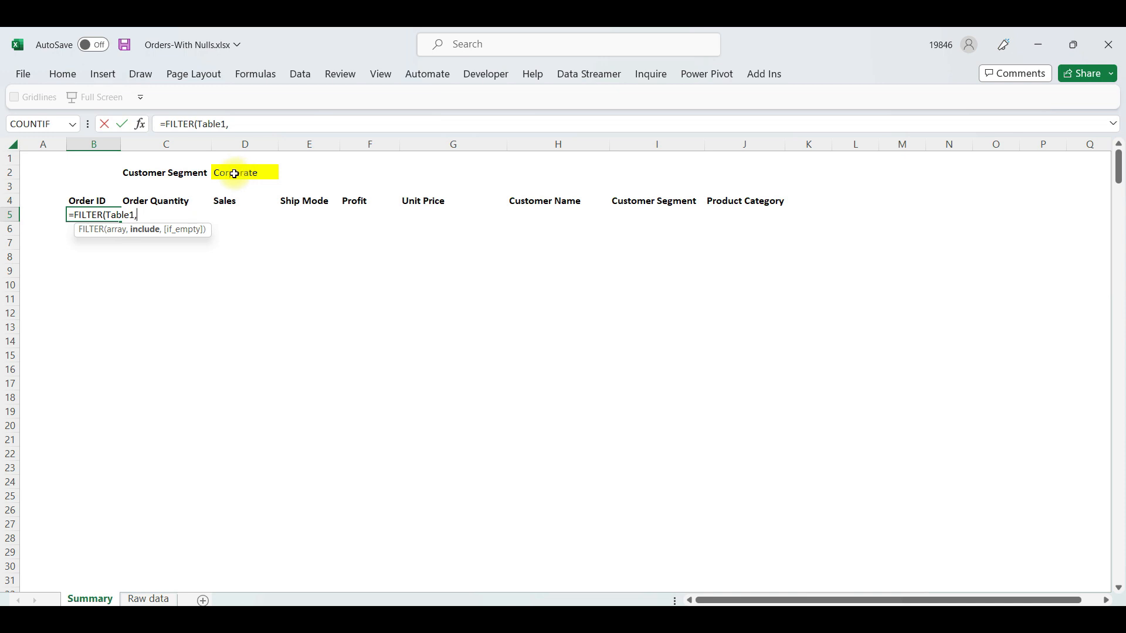
# Use Table1[Customer Segment] as the column for the include argument, followed by an equals sign
pyautogui.write('tabl')
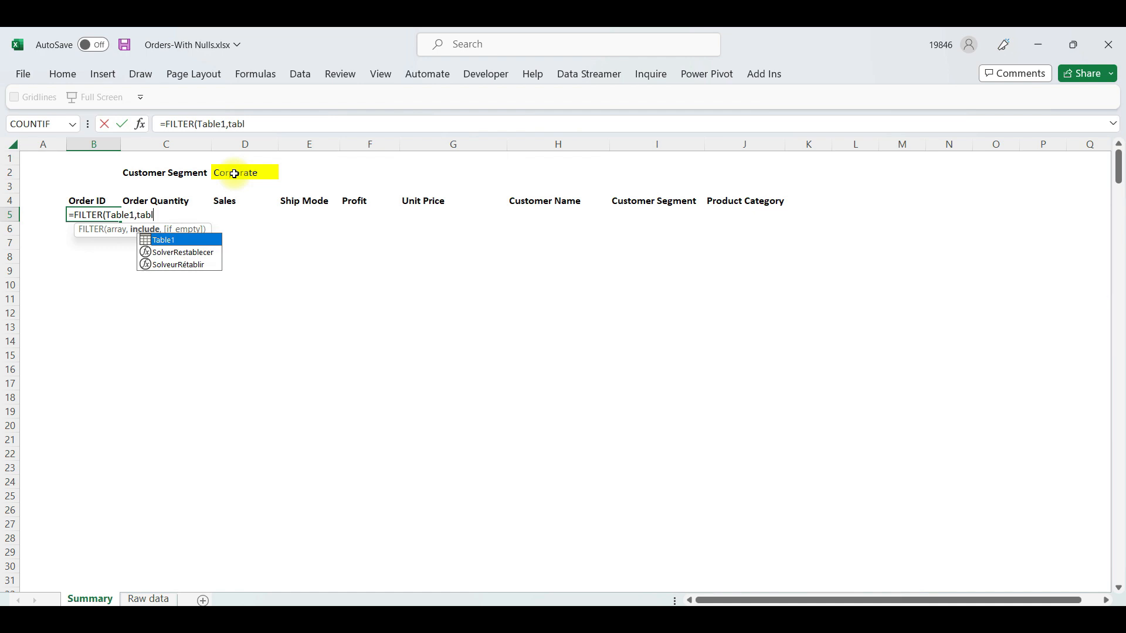
pyautogui.press('Tab')
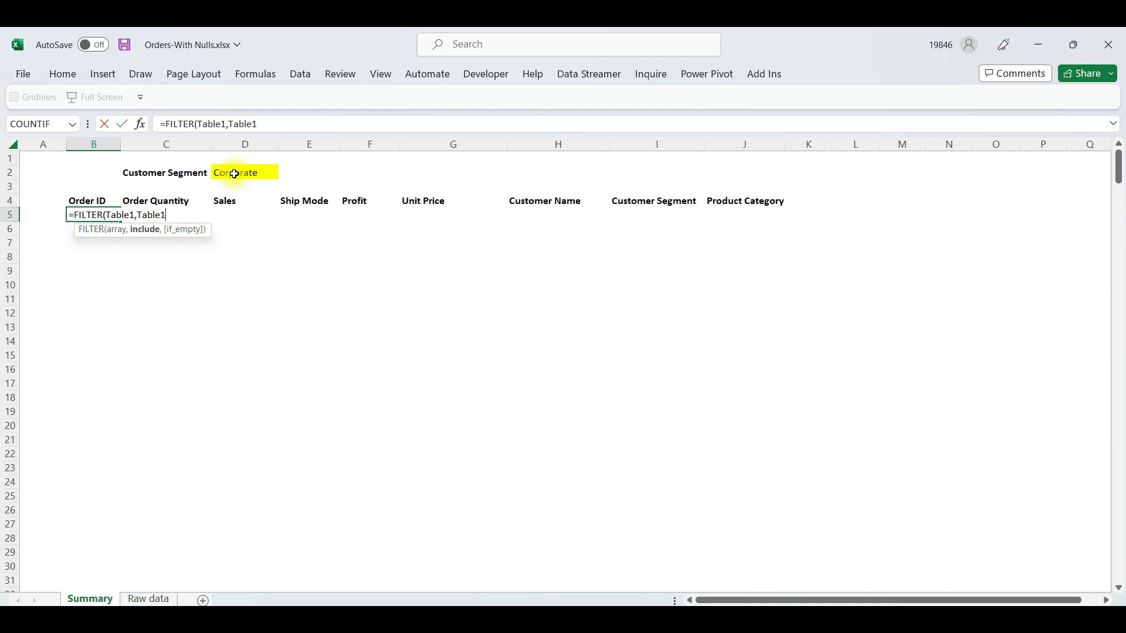
pyautogui.write('[')
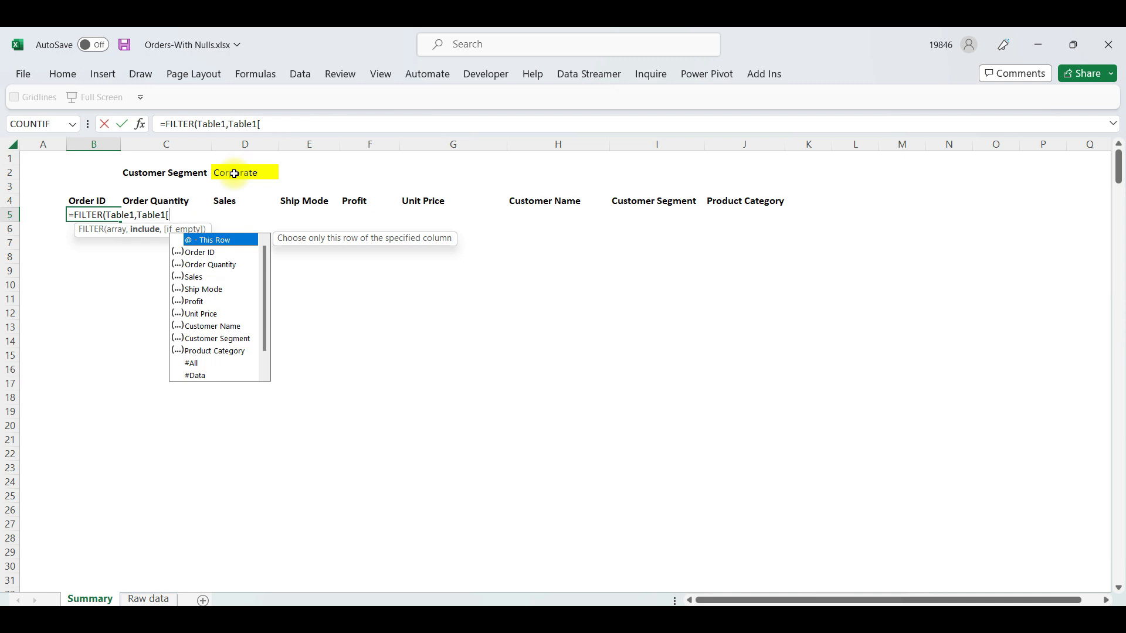
pyautogui.press('Down')
pyautogui.press('Down')
pyautogui.press('Down')
pyautogui.press('Down')
pyautogui.press('Down')
pyautogui.press('Down')
pyautogui.press('Down')
pyautogui.press('Down')
pyautogui.press('Down')
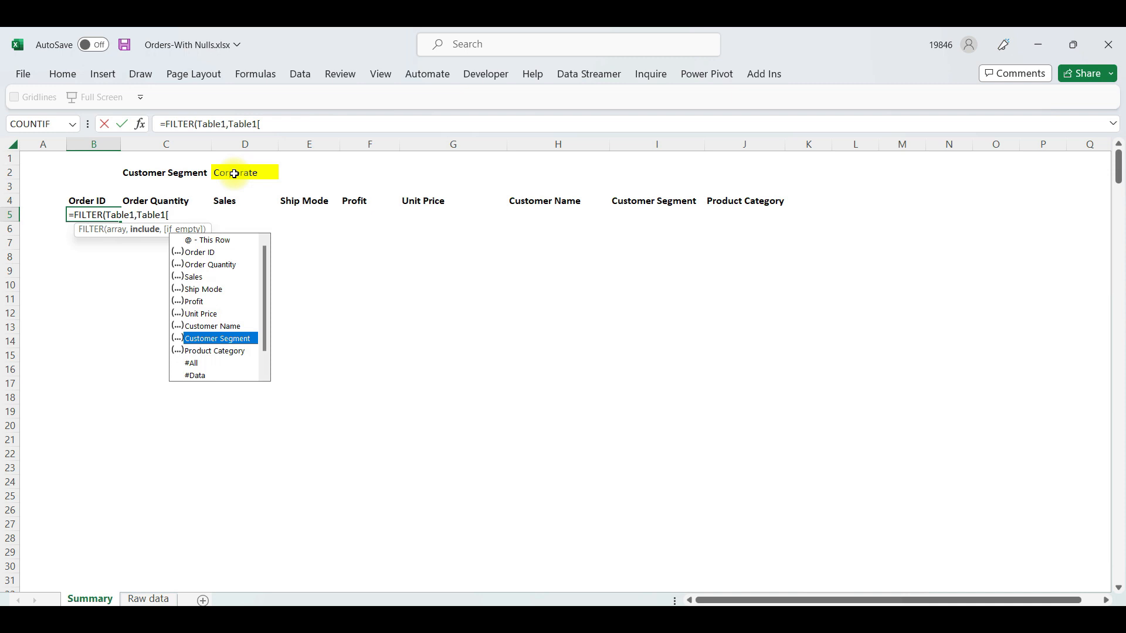
pyautogui.press('Tab')
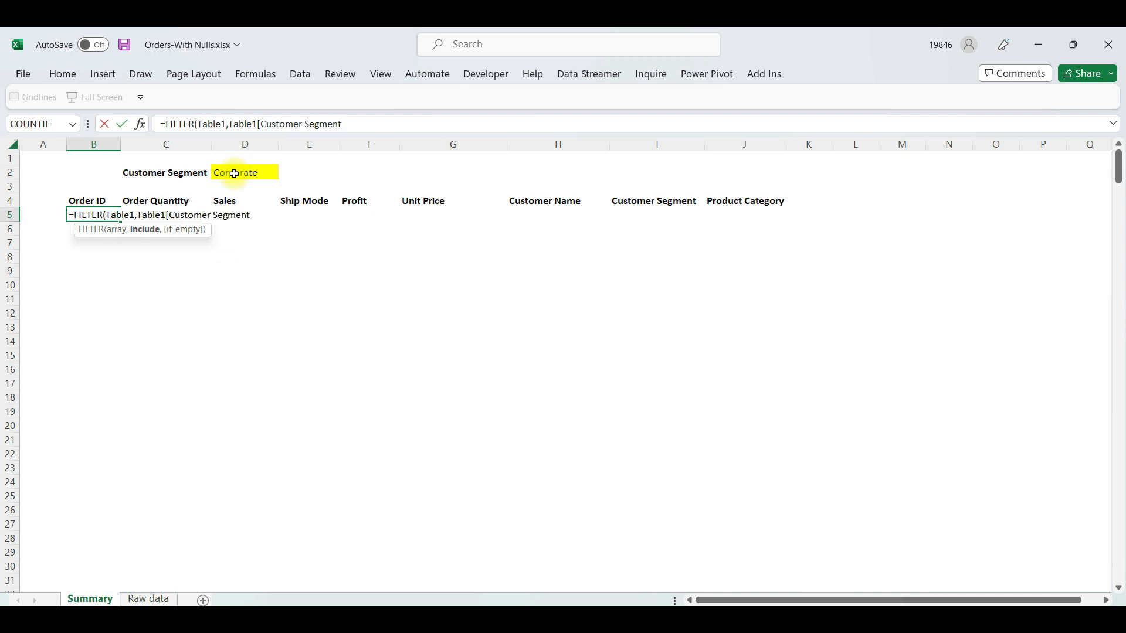
pyautogui.write('=')
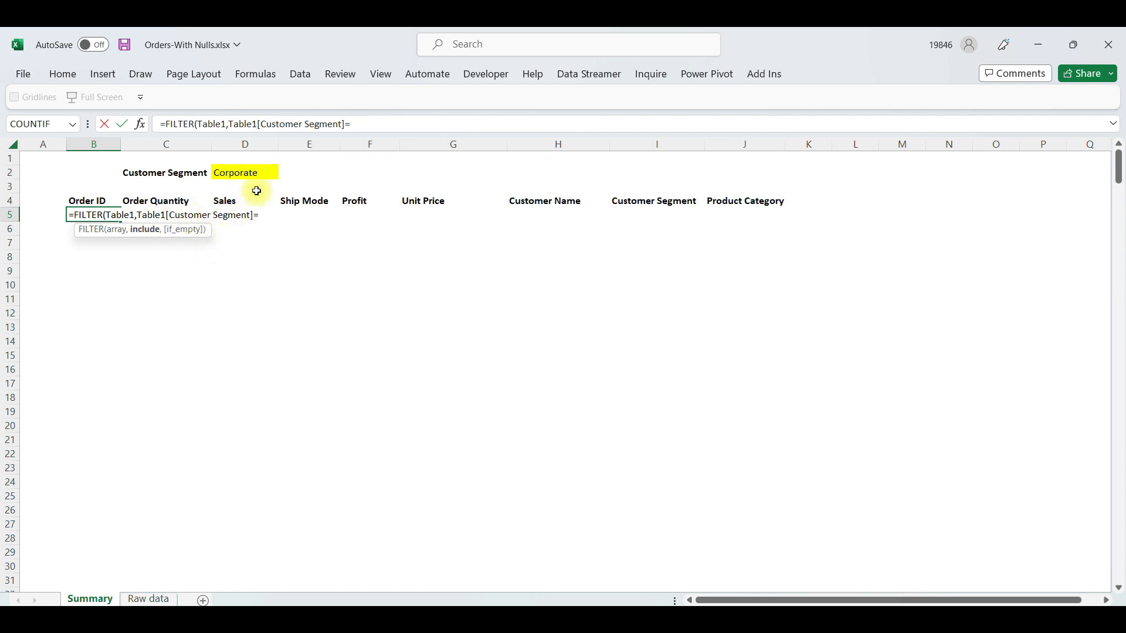
# Compare the column with D2, add "No data" for empty results, and enter =FILTER(Table1,Table1[Customer Segment]=D2,"No data")
pyautogui.click(244, 172)
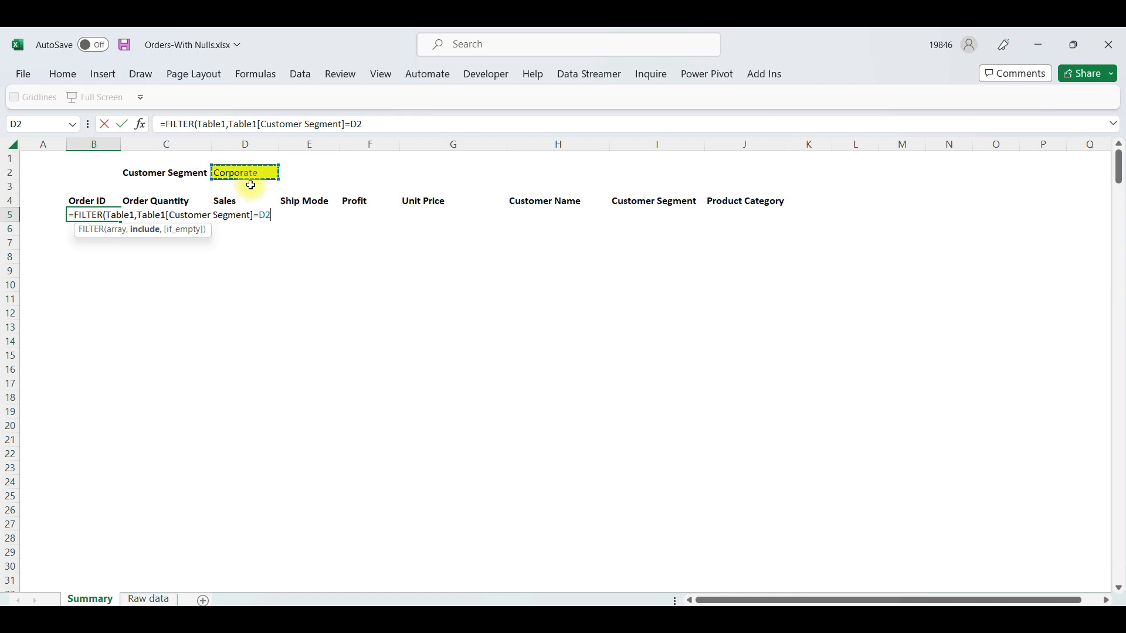
pyautogui.write(')')
pyautogui.press('BackSpace')
pyautogui.write(',')
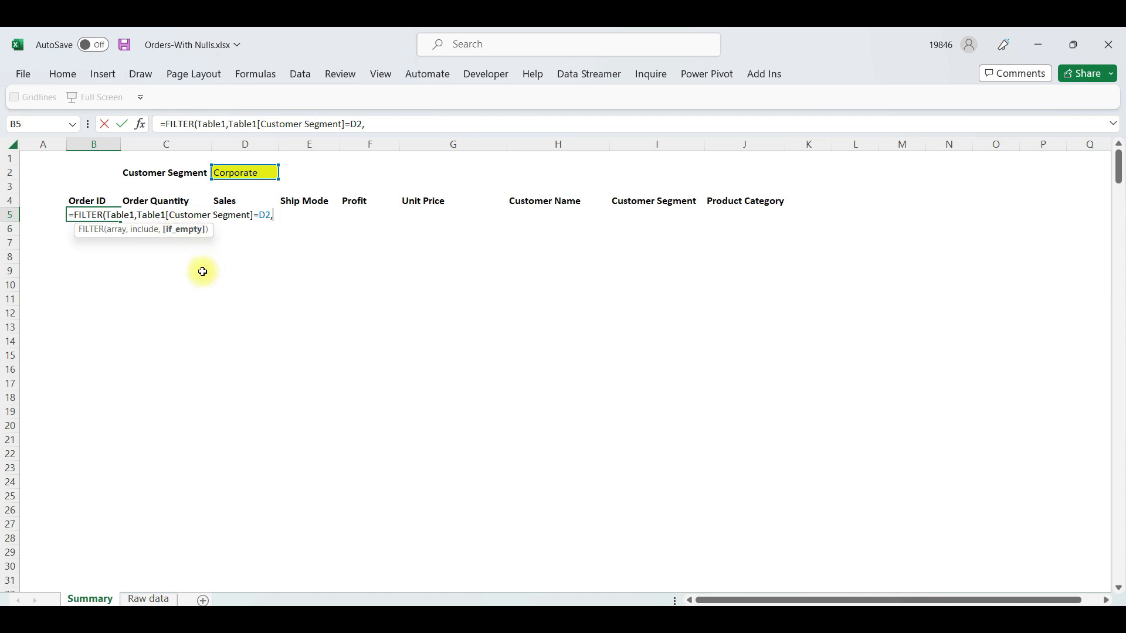
pyautogui.write('"No data')
pyautogui.press('Return')
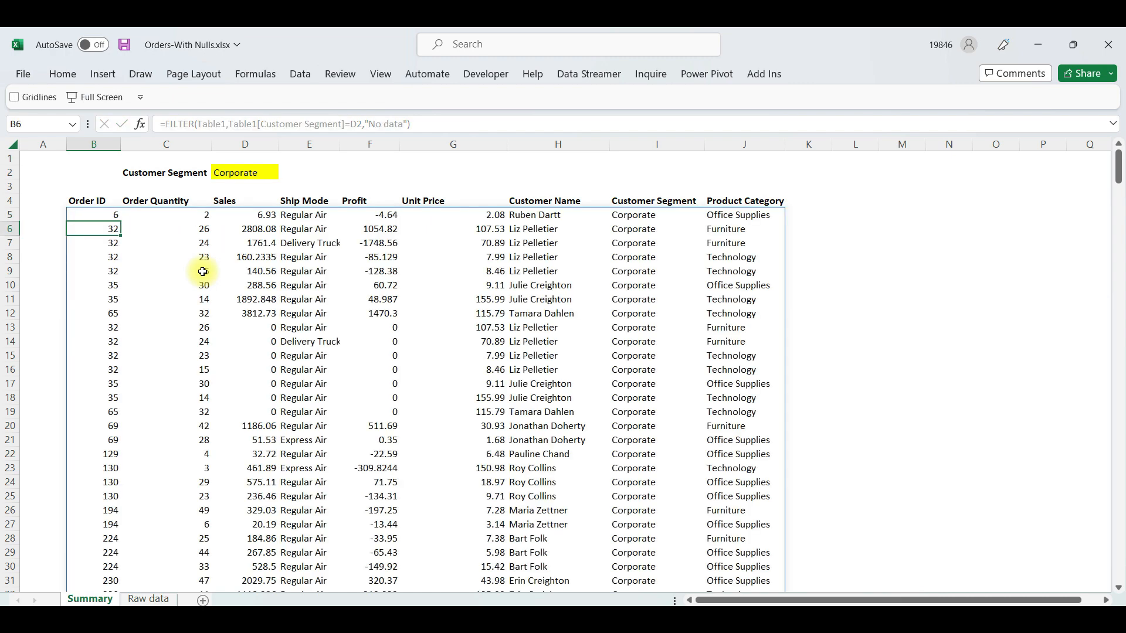
# Test the table-based formula by switching the D2 dropdown through different segments, and leave it set to Consumer
pyautogui.click(251, 173)
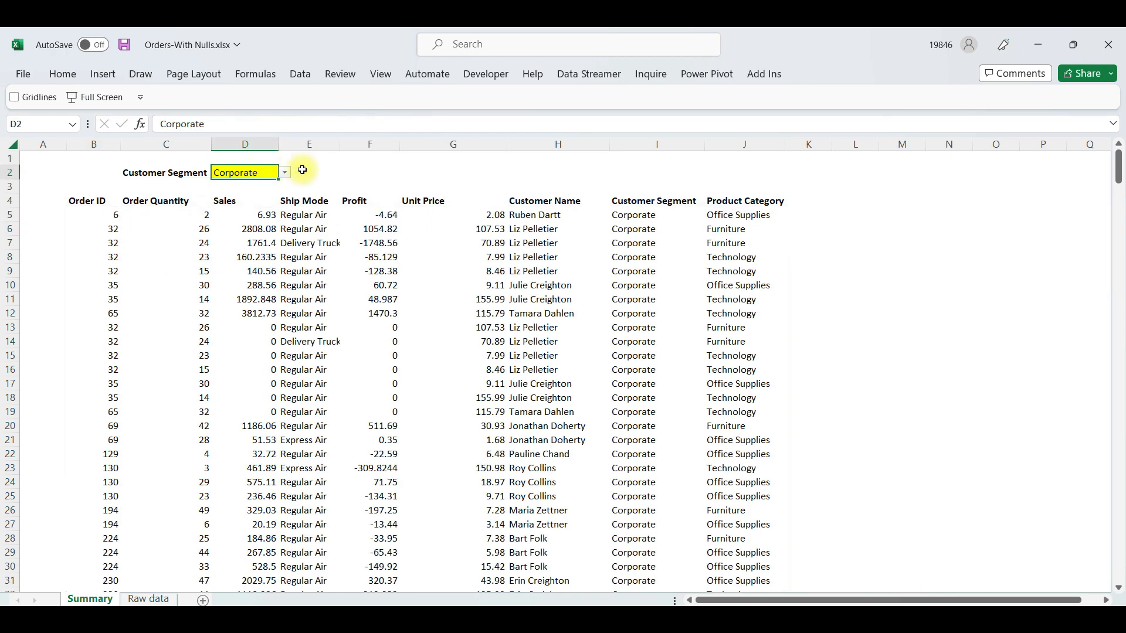
pyautogui.click(285, 171)
pyautogui.click(272, 185)
pyautogui.click(285, 172)
pyautogui.click(257, 206)
pyautogui.click(284, 171)
pyautogui.click(261, 215)
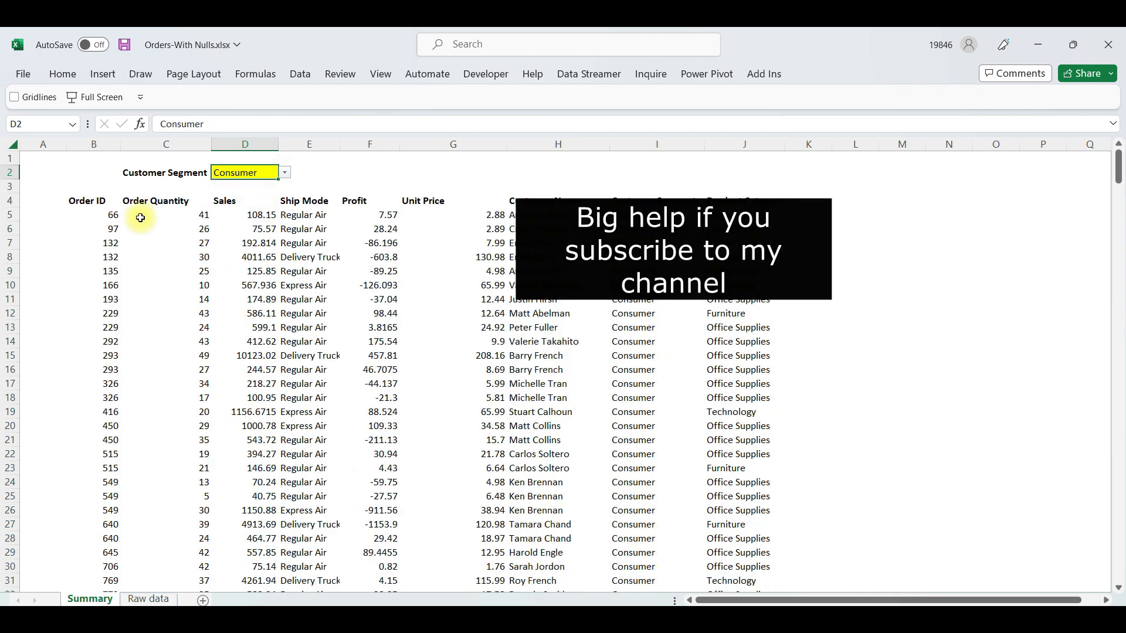
pyautogui.click(87, 201)
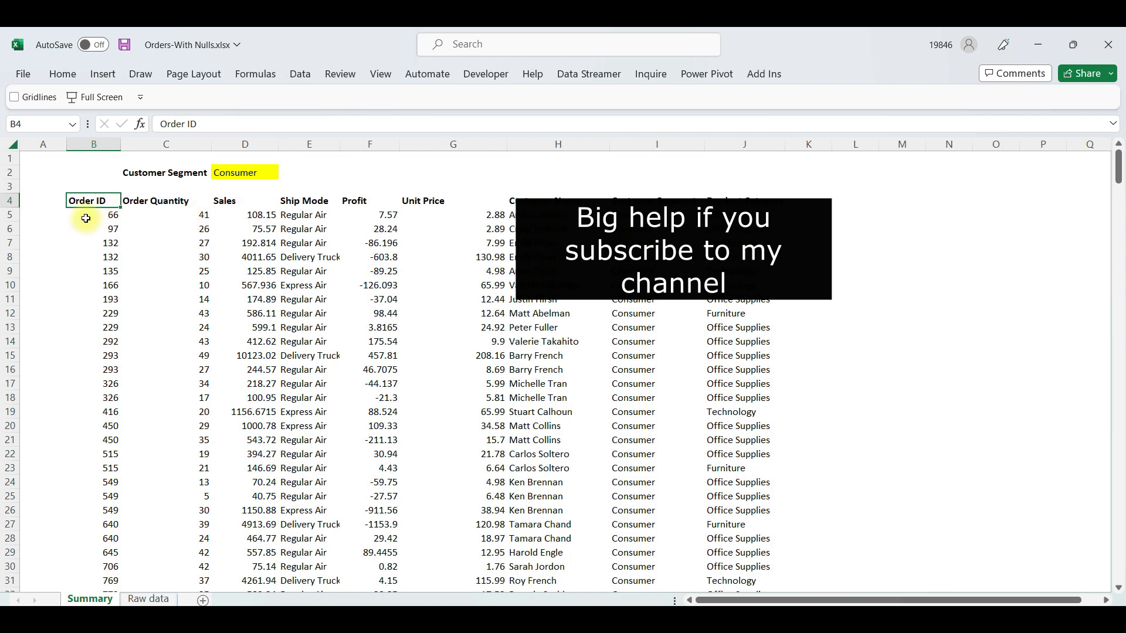